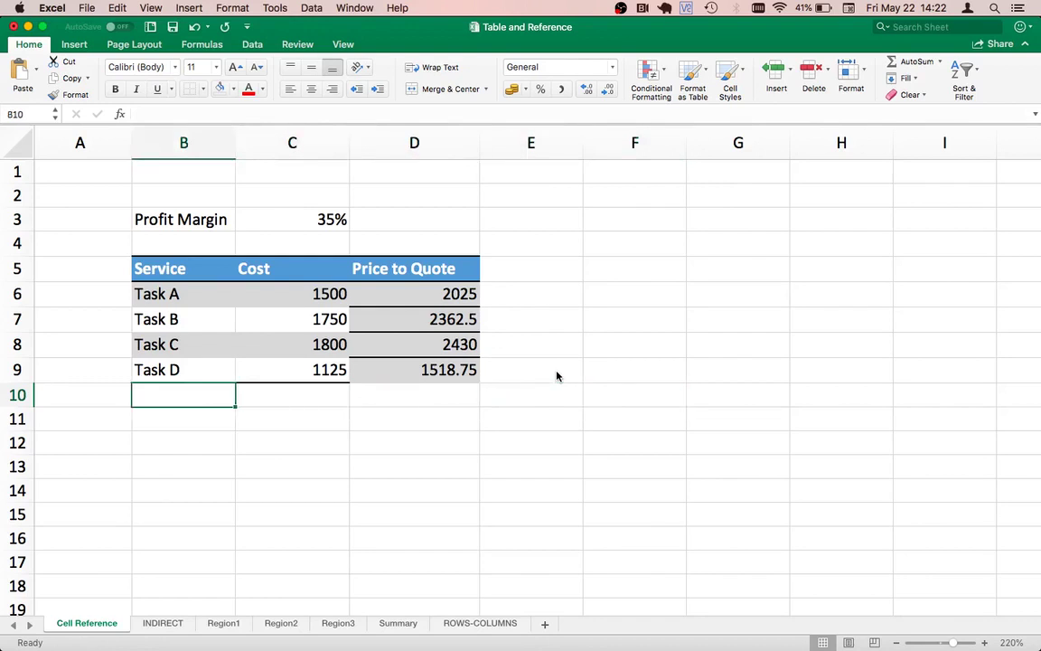
# Review the cost and price cells of the services table in rows 6 to 9
pyautogui.press('Up')
pyautogui.press('Up')
pyautogui.press('Up')
pyautogui.press('Up')
pyautogui.press('Right')
pyautogui.press('Right')
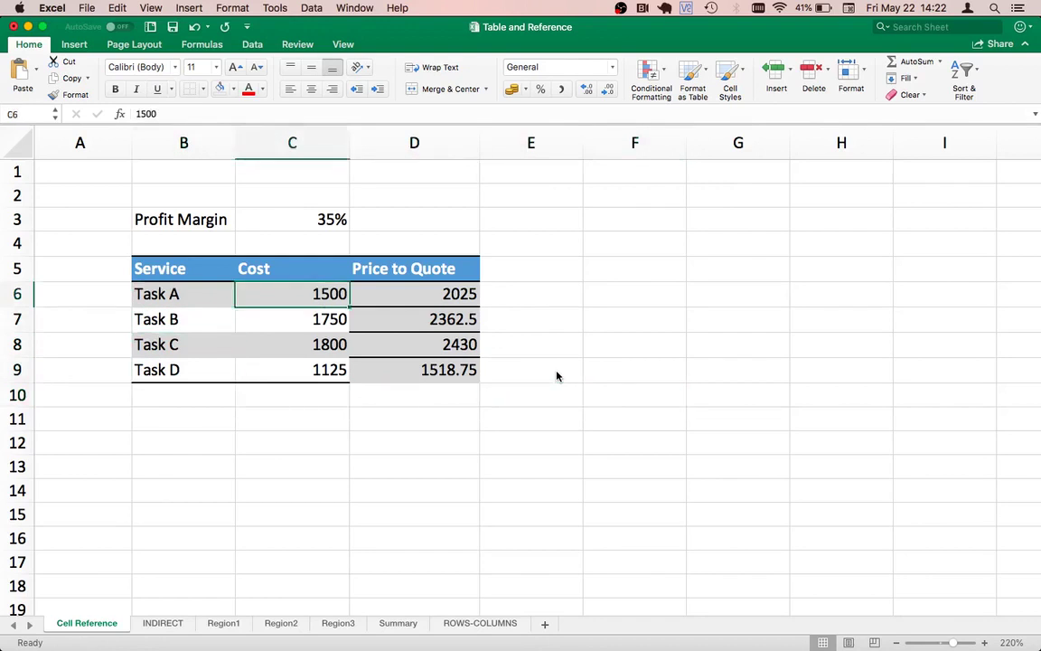
pyautogui.press('Down')
pyautogui.press('Down')
pyautogui.press('Down')
pyautogui.press('Left')
pyautogui.press('Left')
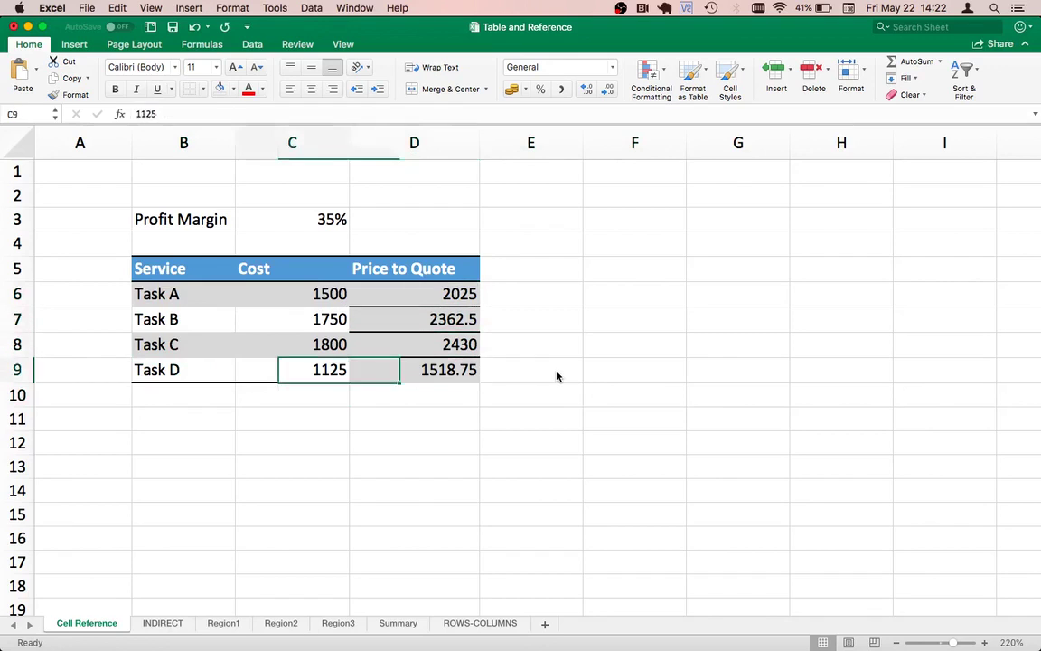
# Add Task E in B10 below the last service, with a cost of 1500 in C10
pyautogui.press('Down')
pyautogui.write('Ta')
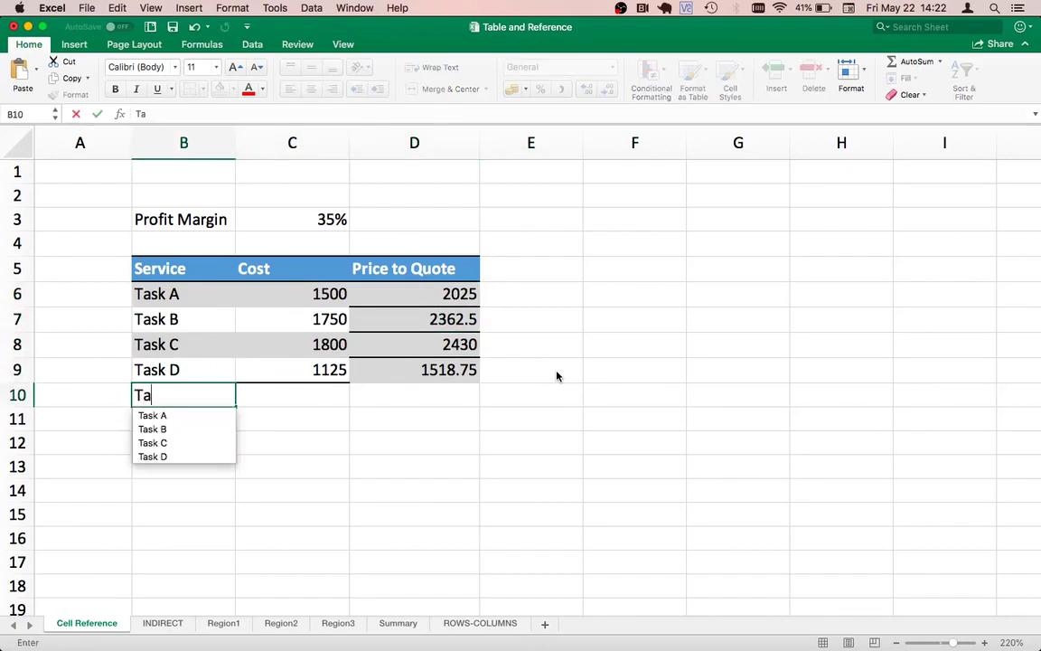
pyautogui.write('sk E')
pyautogui.press('Return')
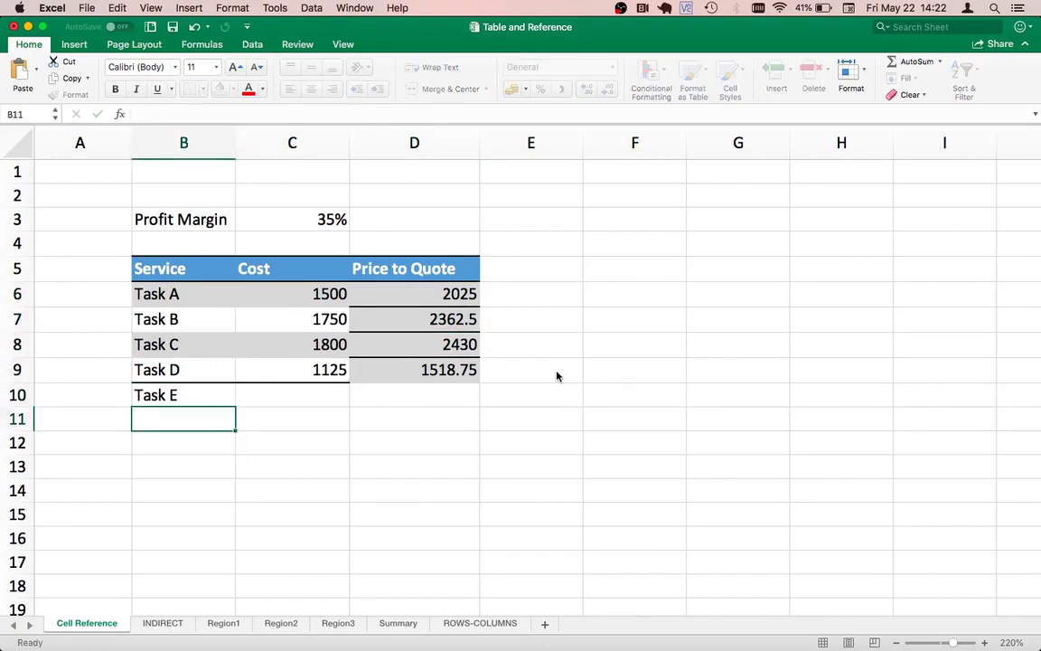
pyautogui.press('Up')
pyautogui.press('Right')
pyautogui.write('1500')
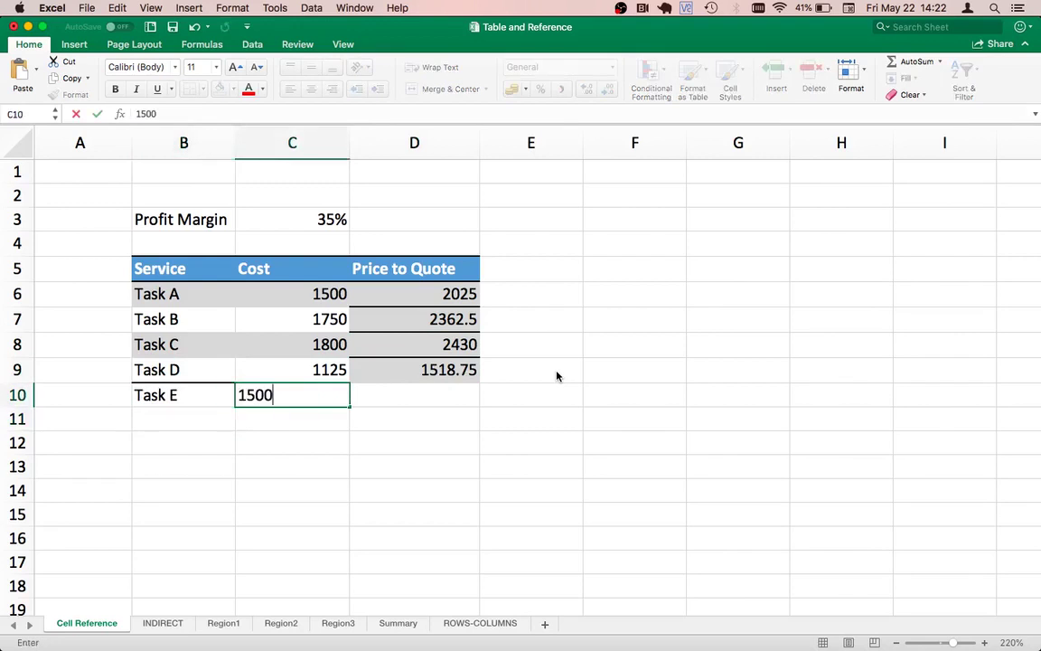
pyautogui.press('Return')
# Fill the Price to Quote formula from D9 down to D10 for Task E
pyautogui.press('Up')
pyautogui.press('Right')
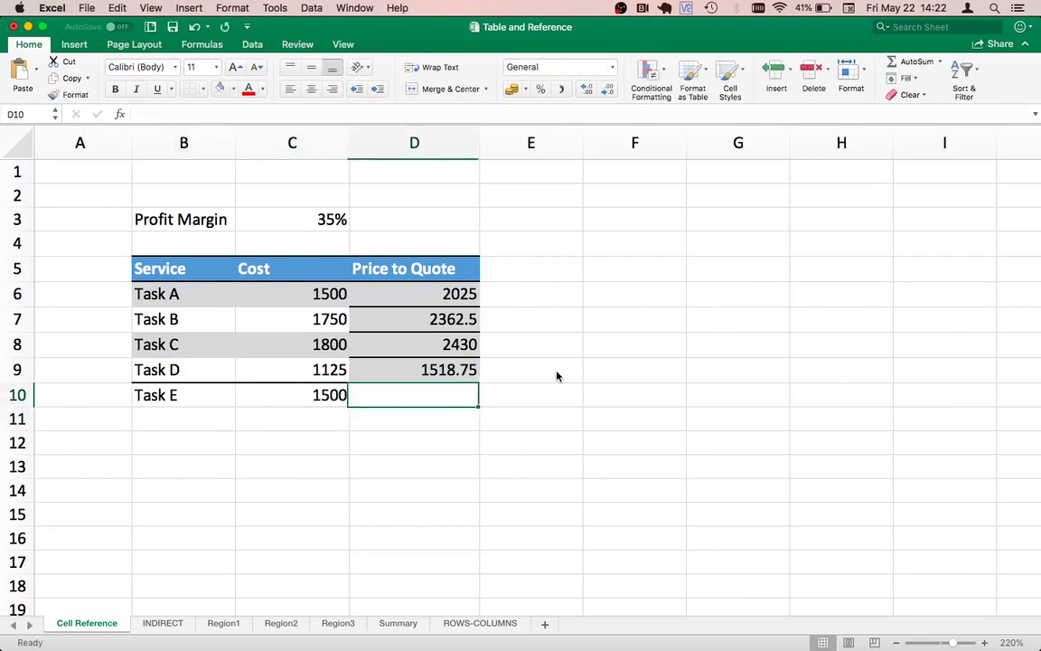
pyautogui.click(464, 370)
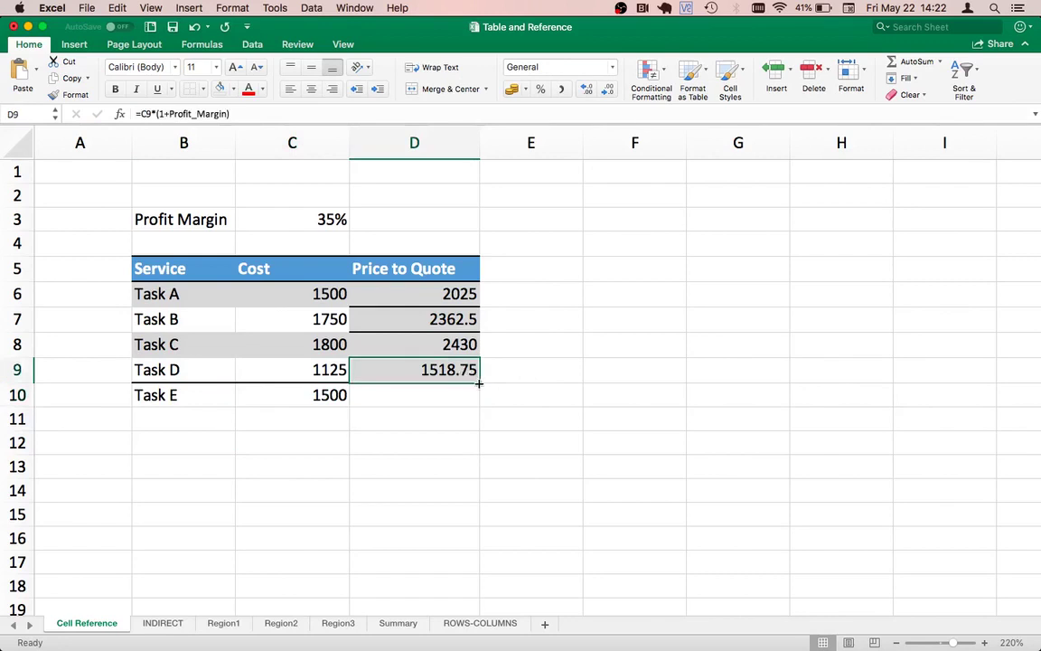
pyautogui.moveTo(478, 383); pyautogui.dragTo(465, 406)
pyautogui.click(380, 392)
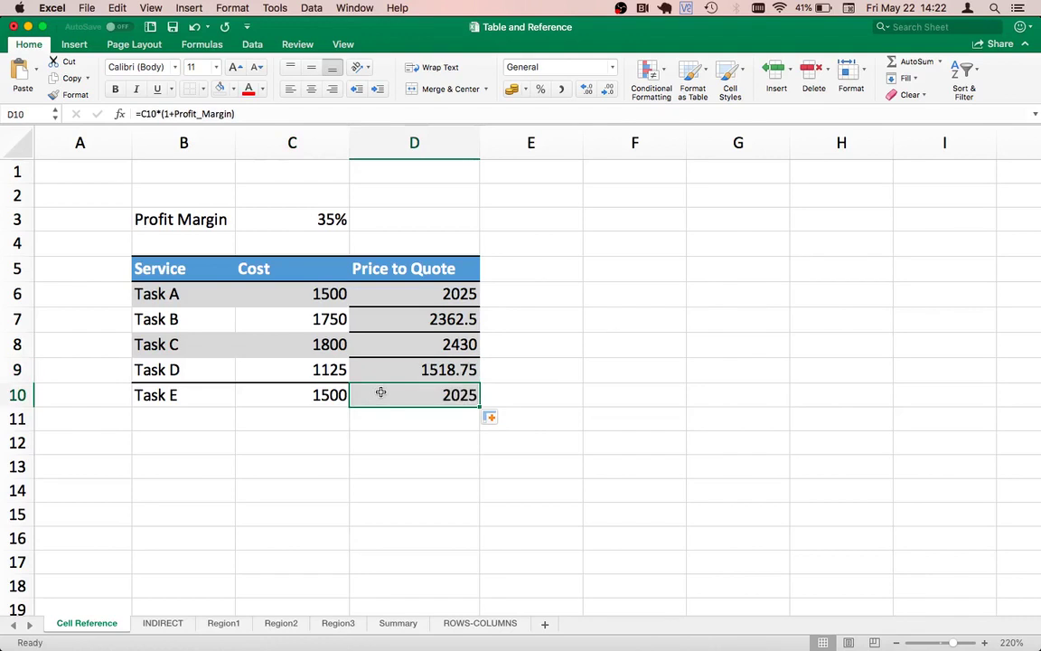
pyautogui.press('Left')
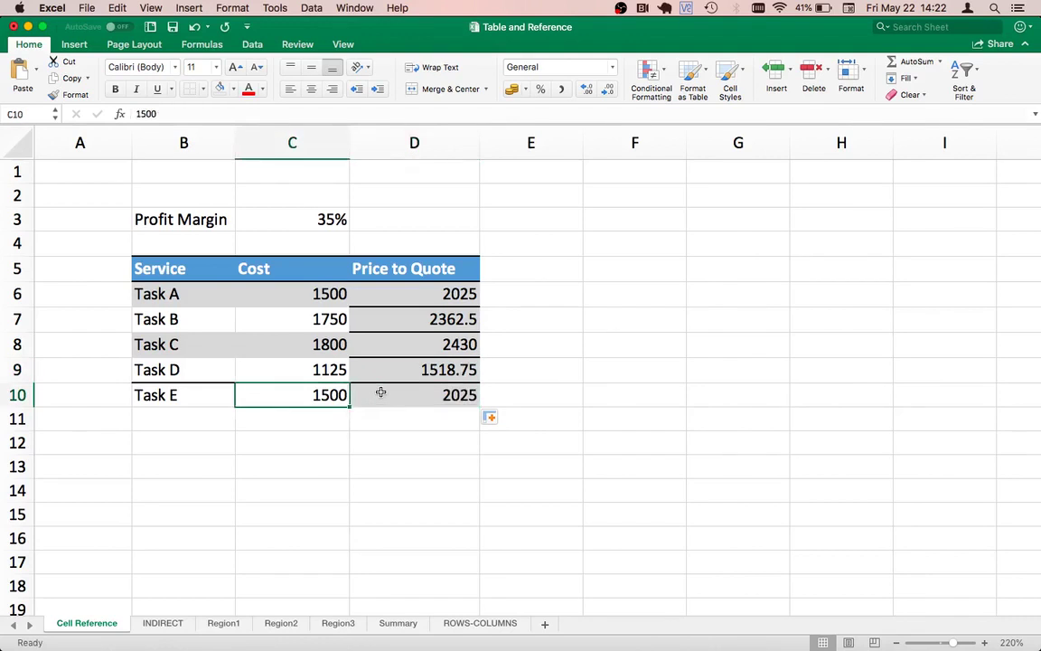
pyautogui.click(415, 397)
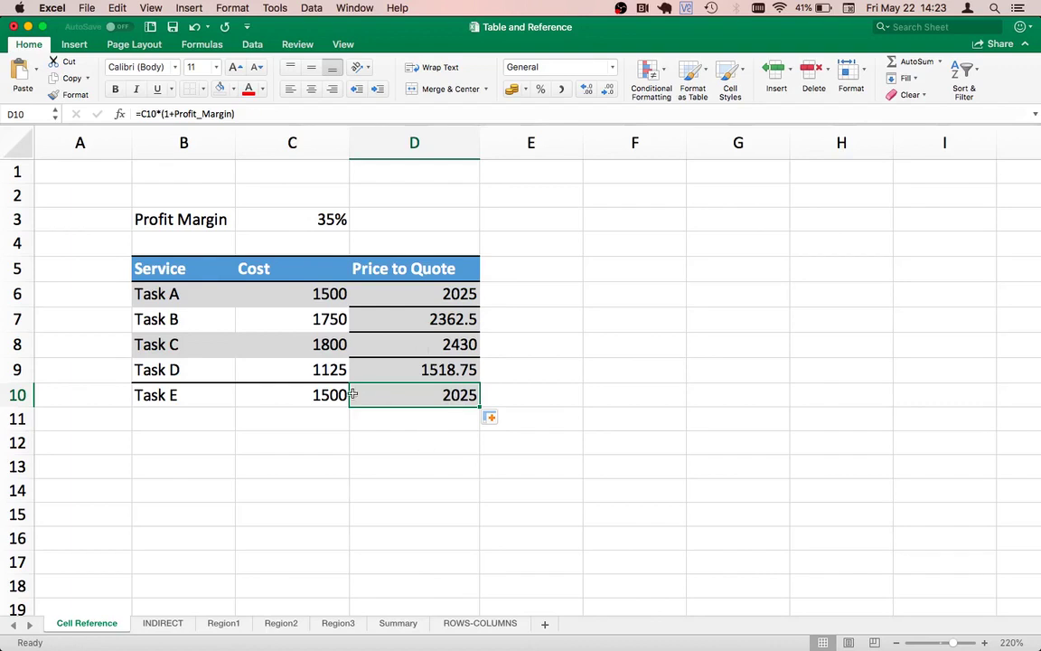
pyautogui.click(321, 395)
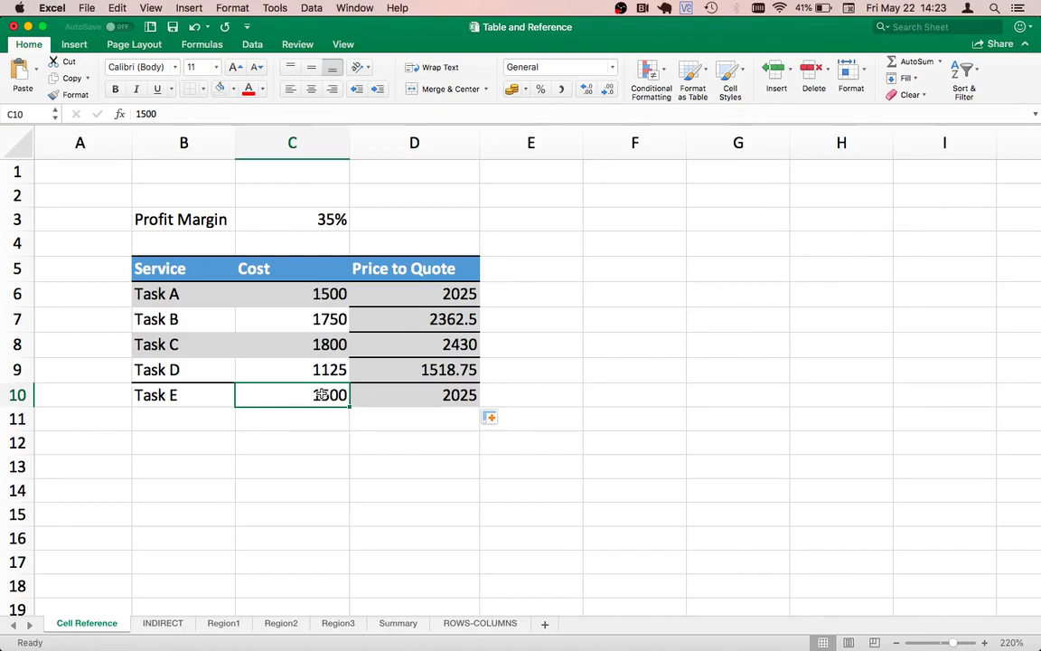
# Convert the range B5:D10 into an Excel table that has headers
pyautogui.press('Left')
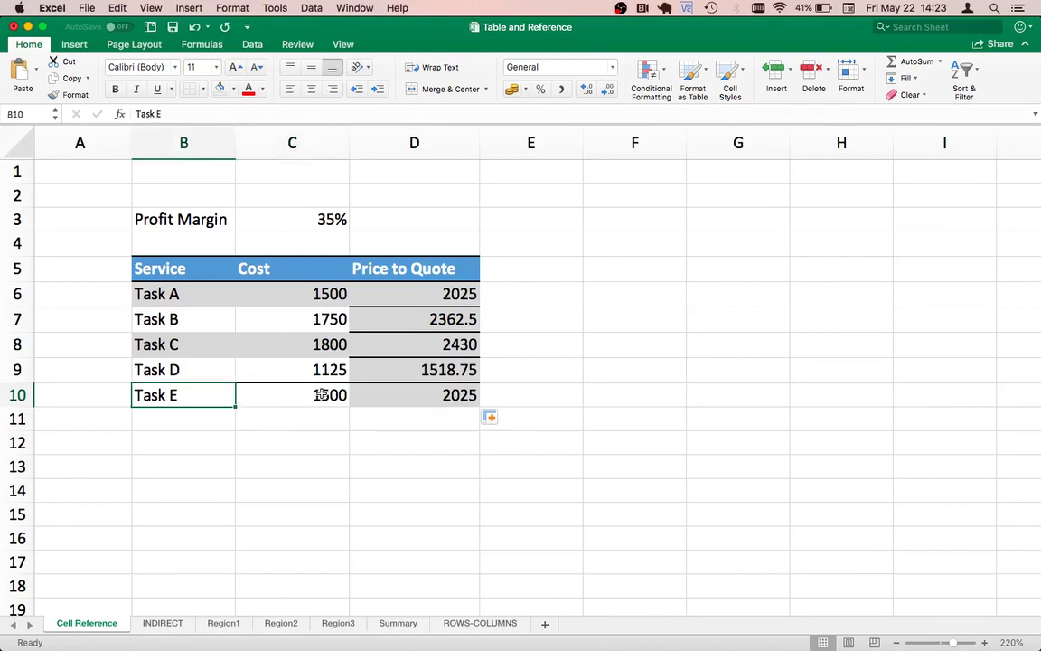
pyautogui.press('Up')
pyautogui.press('Up')
pyautogui.press('Up')
pyautogui.press('Up')
pyautogui.press('Up')
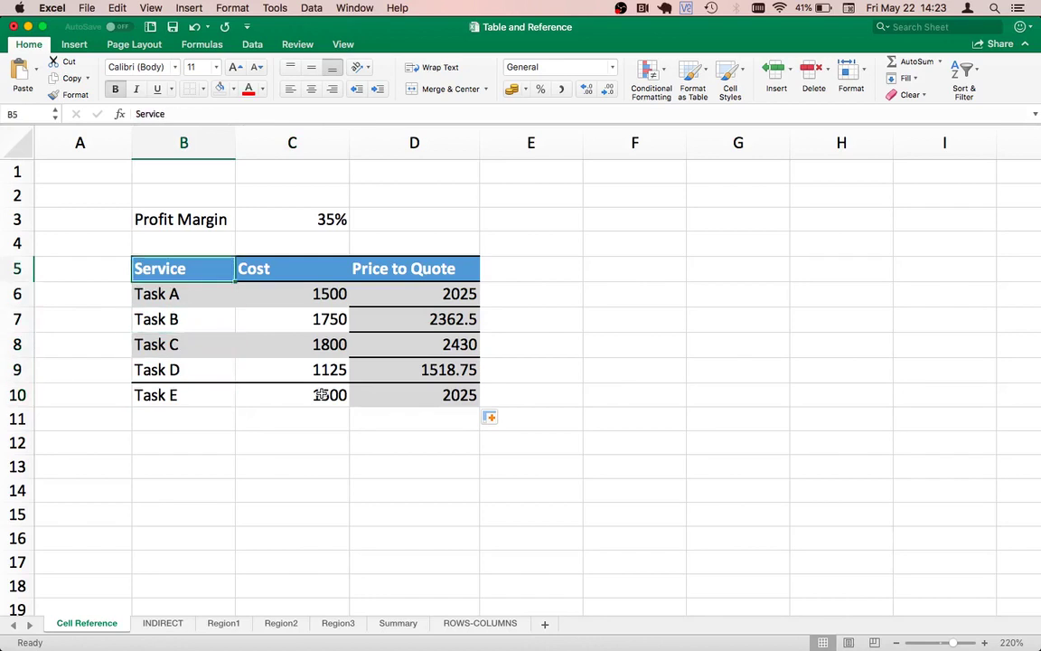
pyautogui.hotkey('shift', 'Down')
pyautogui.hotkey('shift', 'Down')
pyautogui.hotkey('shift', 'Down')
pyautogui.hotkey('shift', 'Down')
pyautogui.hotkey('shift', 'Down')
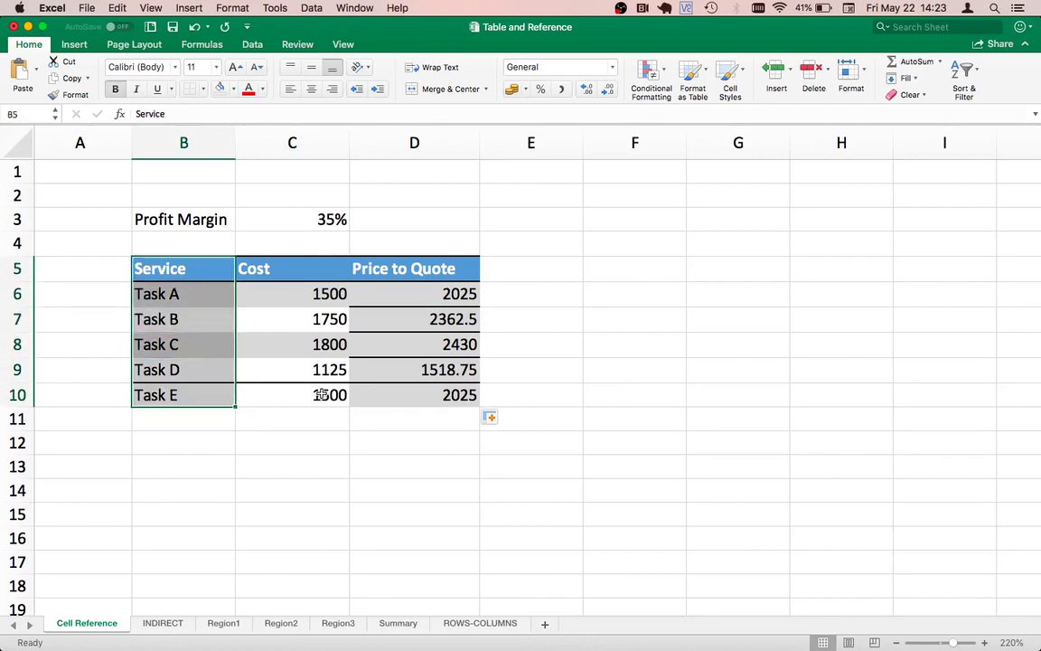
pyautogui.hotkey('shift', 'Right')
pyautogui.hotkey('shift', 'Right')
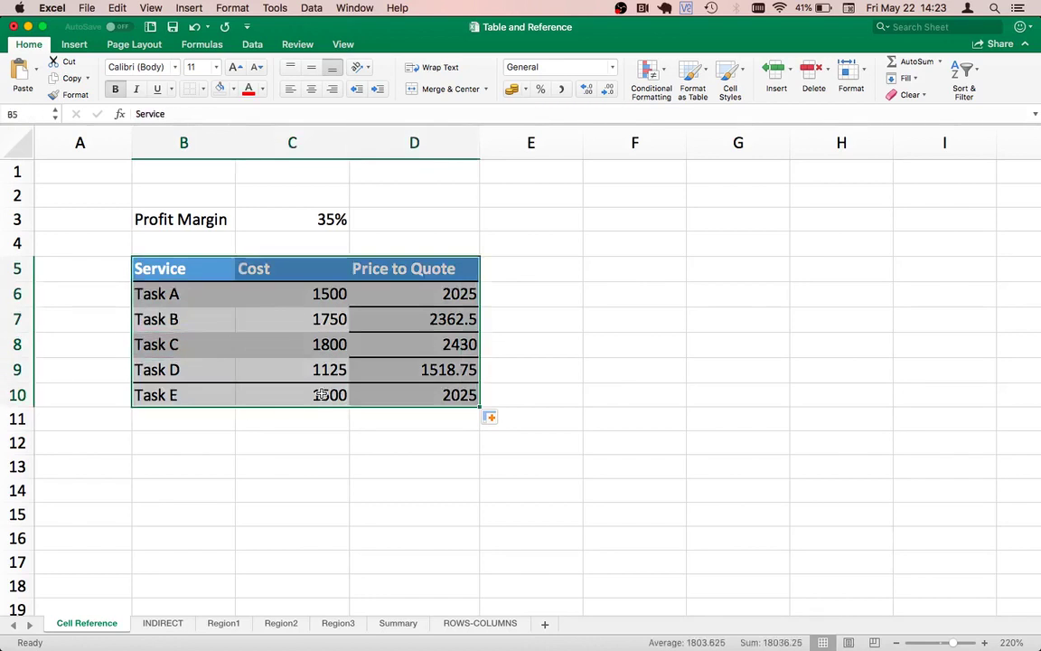
pyautogui.click(83, 46)
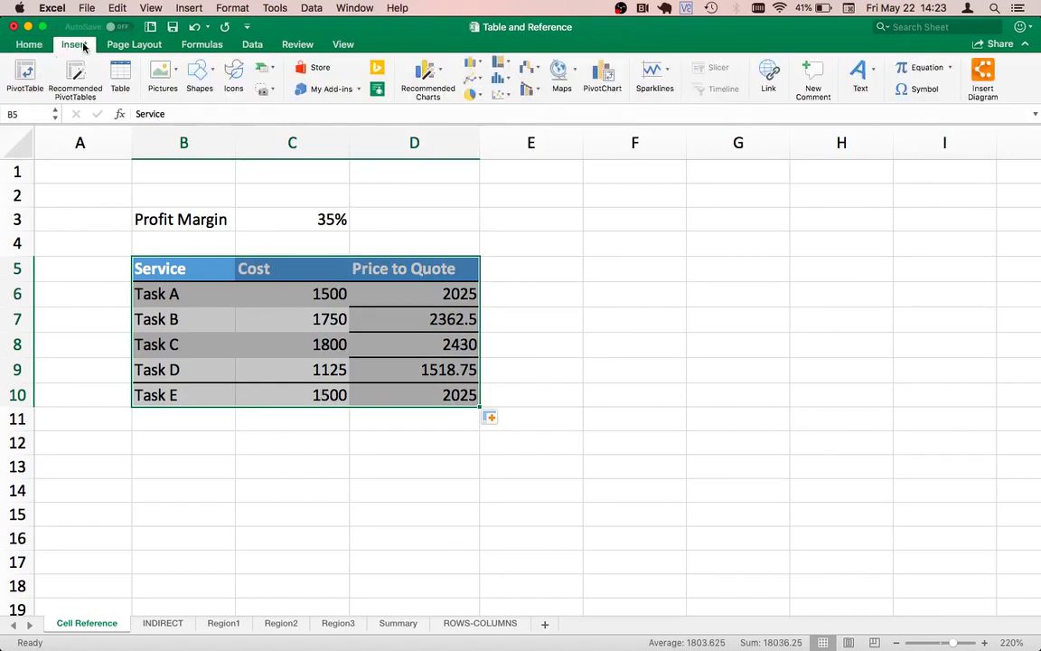
pyautogui.click(119, 76)
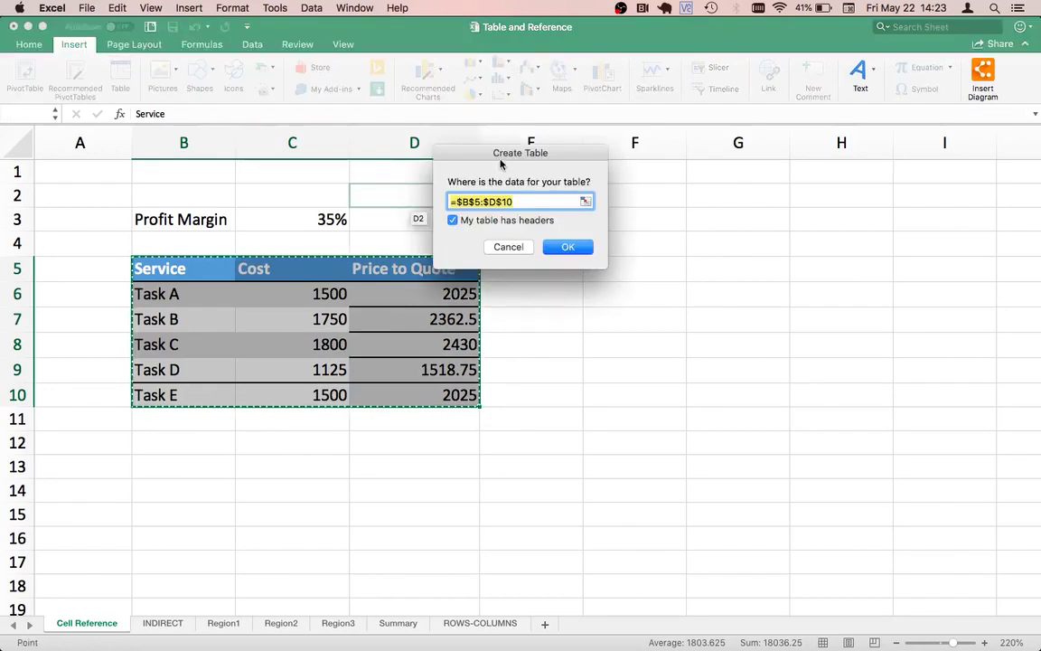
pyautogui.moveTo(515, 154); pyautogui.dragTo(575, 297)
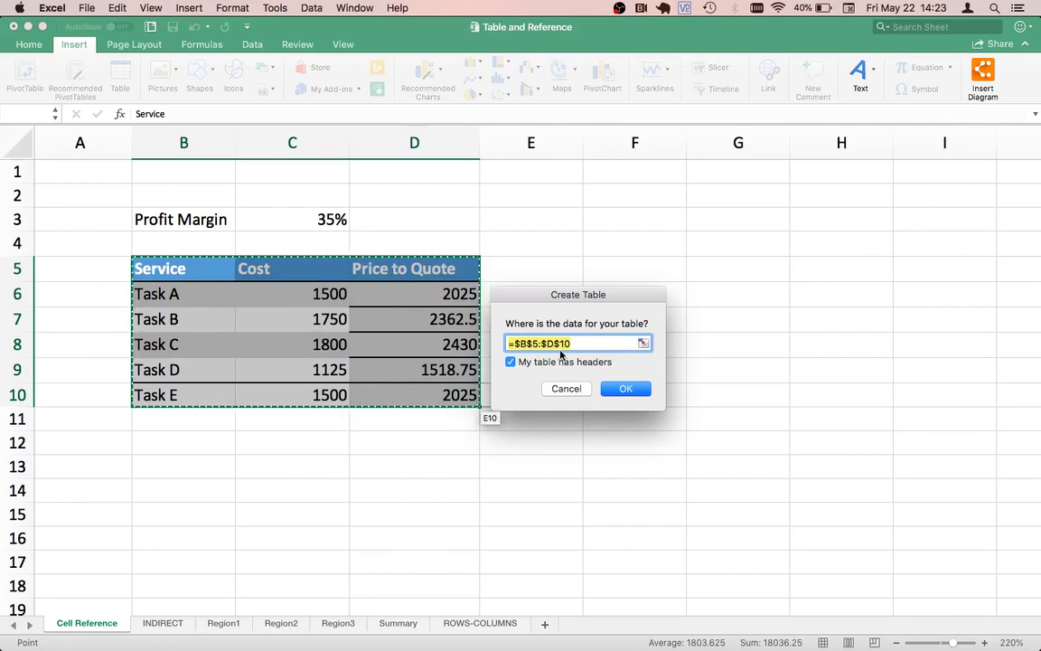
pyautogui.click(627, 389)
# View the sort and filter options of the Service column
pyautogui.click(281, 358)
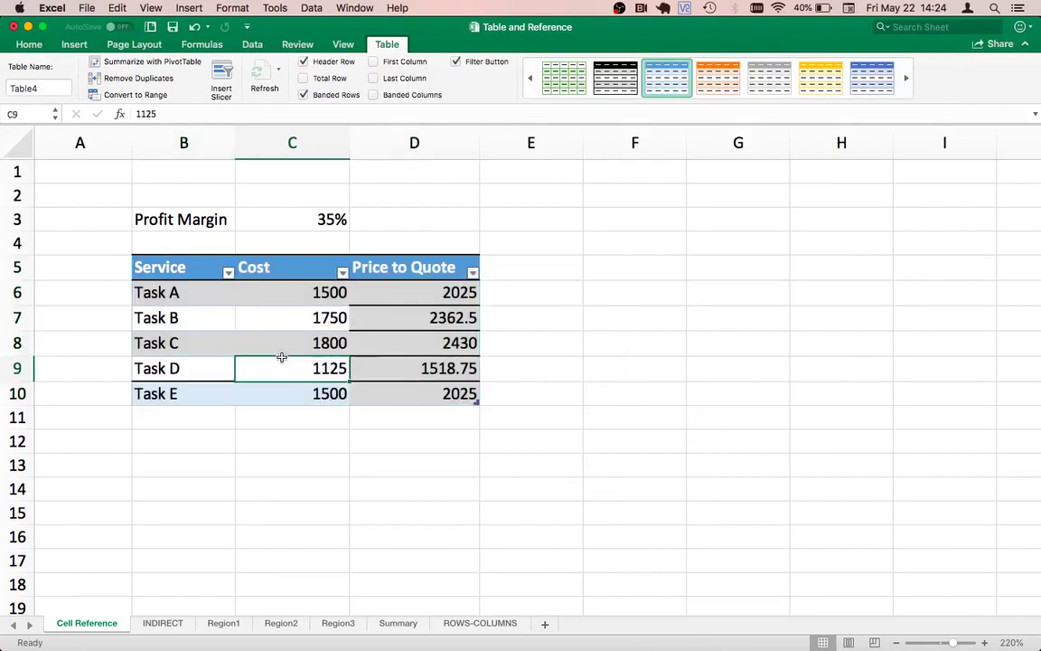
pyautogui.click(228, 272)
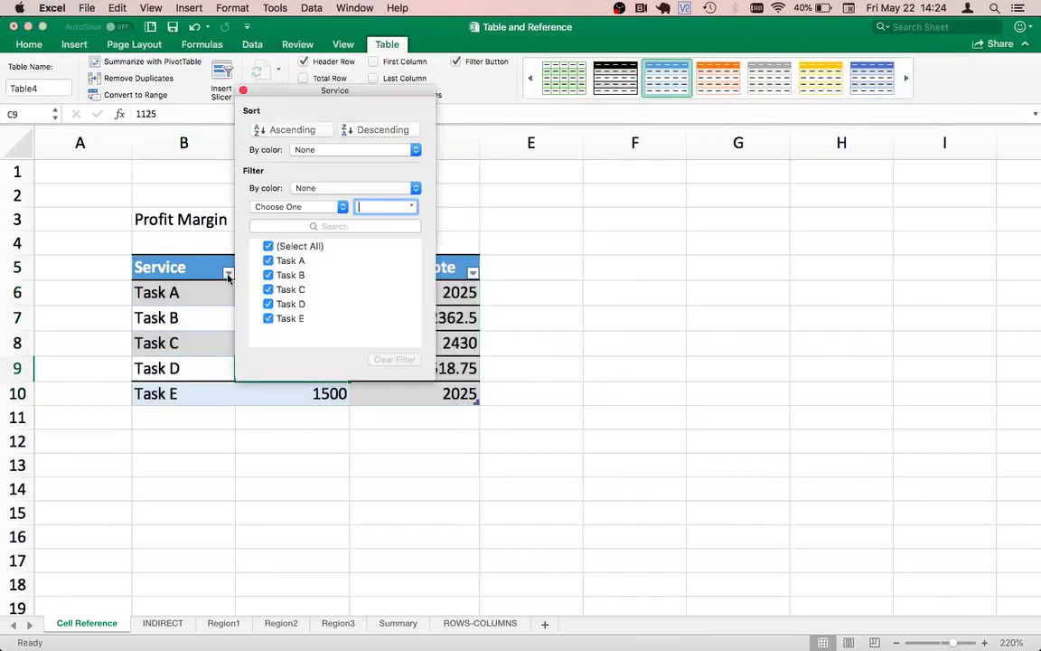
pyautogui.click(167, 299)
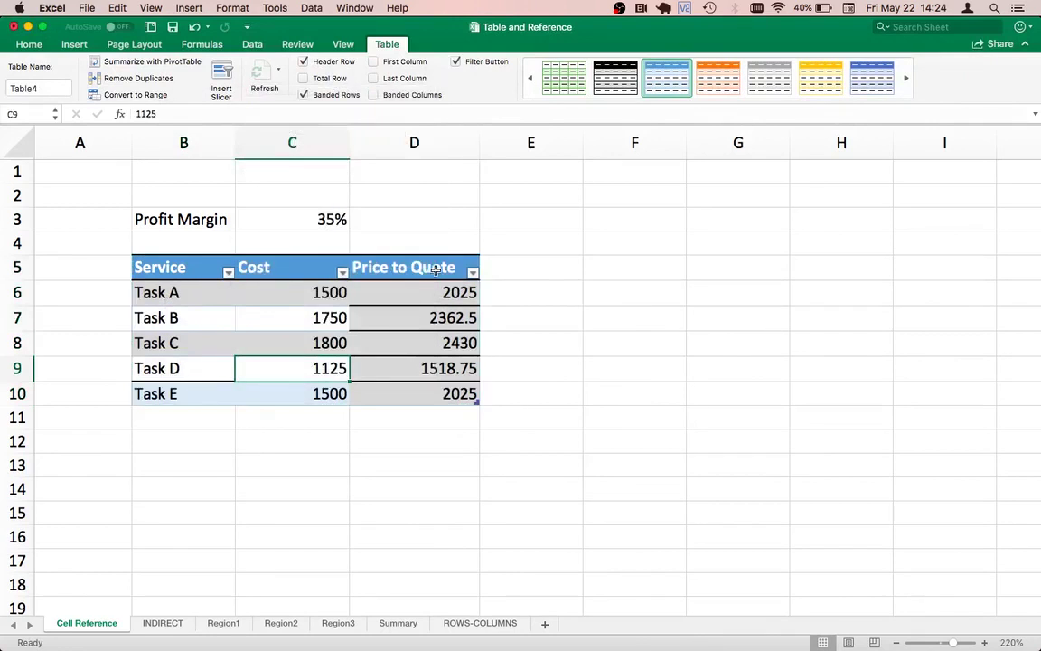
pyautogui.click(191, 394)
pyautogui.press('Right')
pyautogui.press('Right')
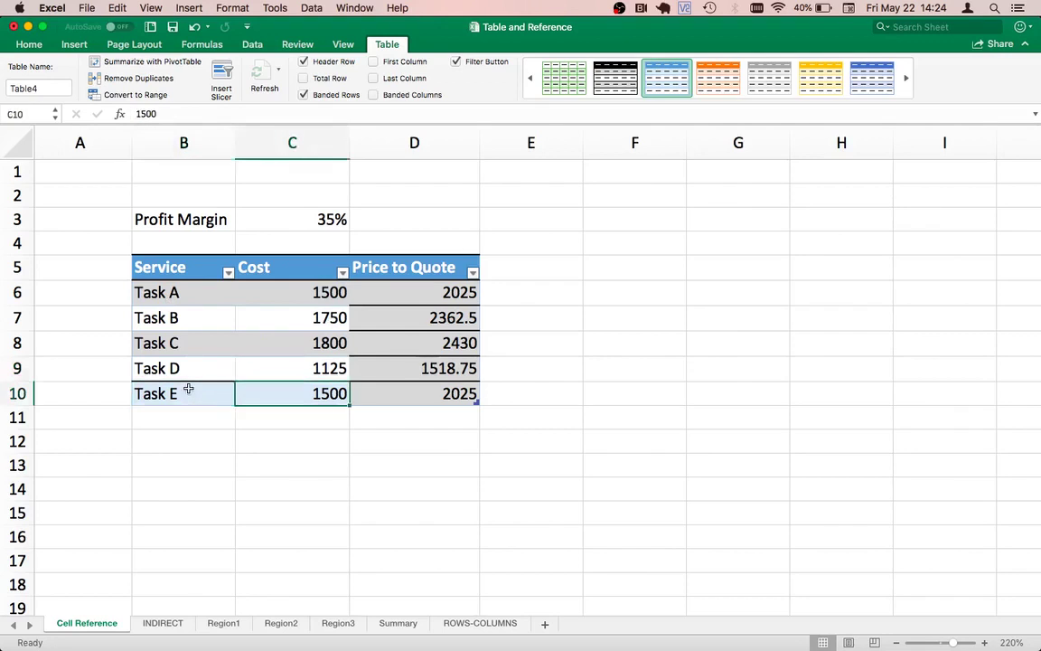
pyautogui.press('Left')
pyautogui.press('Left')
pyautogui.press('Right')
# Remove the old borders from the table range B5:D10 and set its cells to No Fill
pyautogui.press('Left')
pyautogui.press('Left')
pyautogui.press('Up')
pyautogui.press('Up')
pyautogui.press('Up')
pyautogui.press('Up')
pyautogui.press('Up')
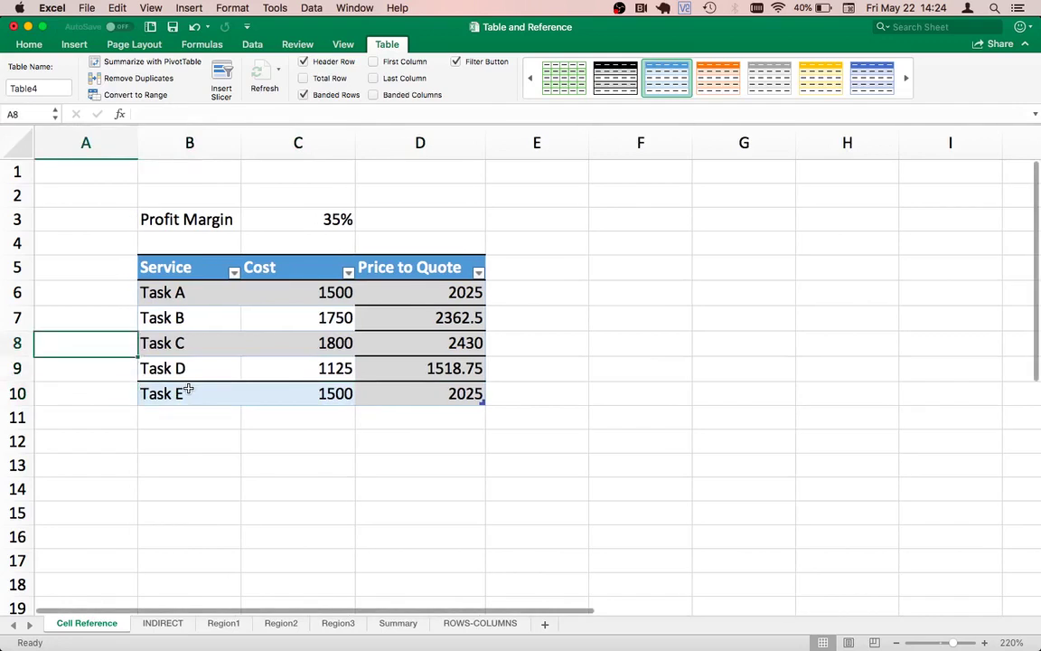
pyautogui.press('Right')
pyautogui.hotkey('shift', 'Down')
pyautogui.hotkey('shift', 'Down')
pyautogui.hotkey('shift', 'Down')
pyautogui.hotkey('shift', 'Down')
pyautogui.hotkey('shift', 'Down')
pyautogui.hotkey('shift', 'Right')
pyautogui.hotkey('shift', 'Right')
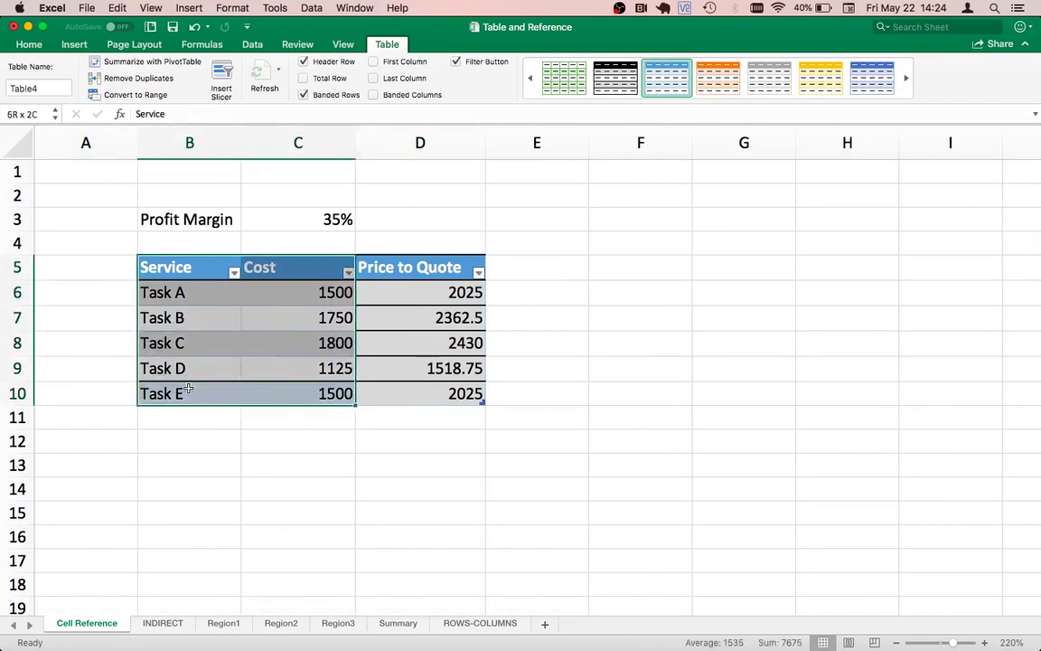
pyautogui.click(31, 45)
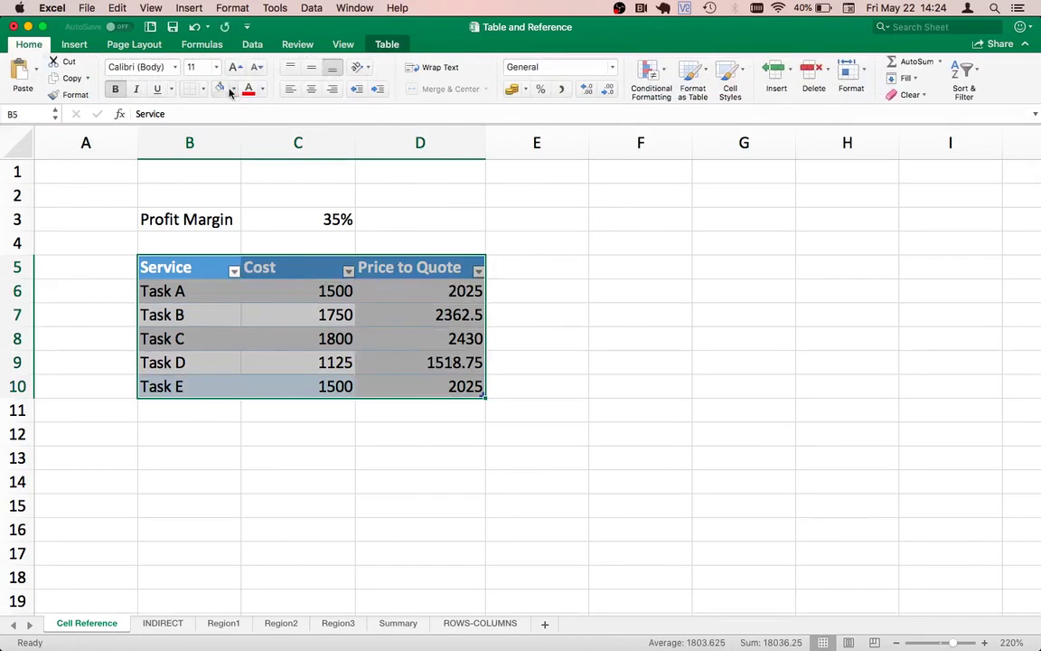
pyautogui.click(231, 89)
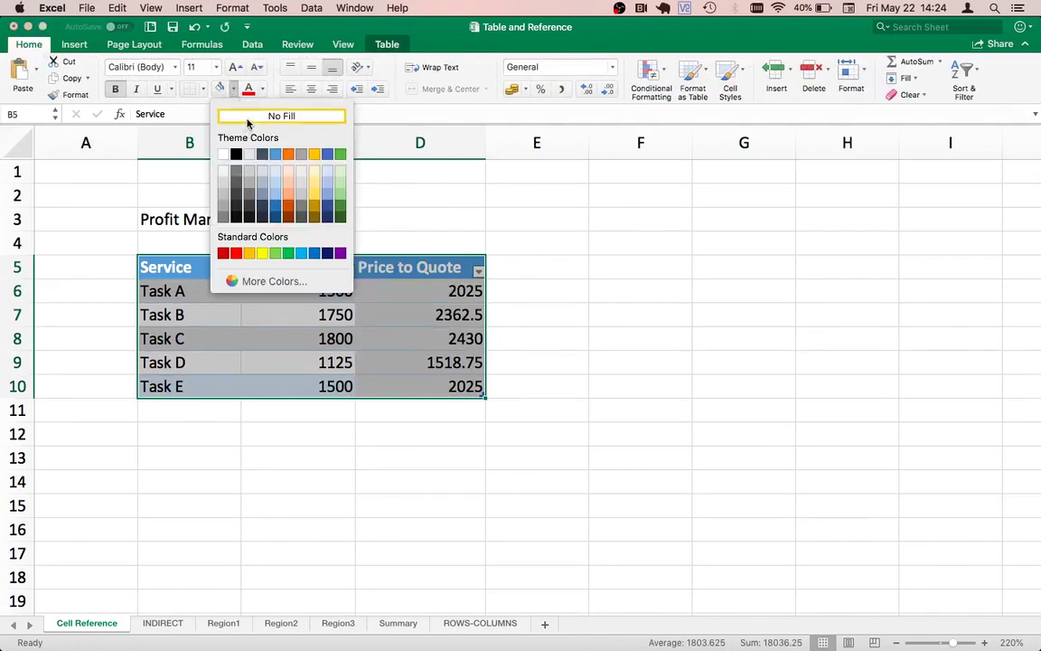
pyautogui.click(237, 116)
pyautogui.click(232, 338)
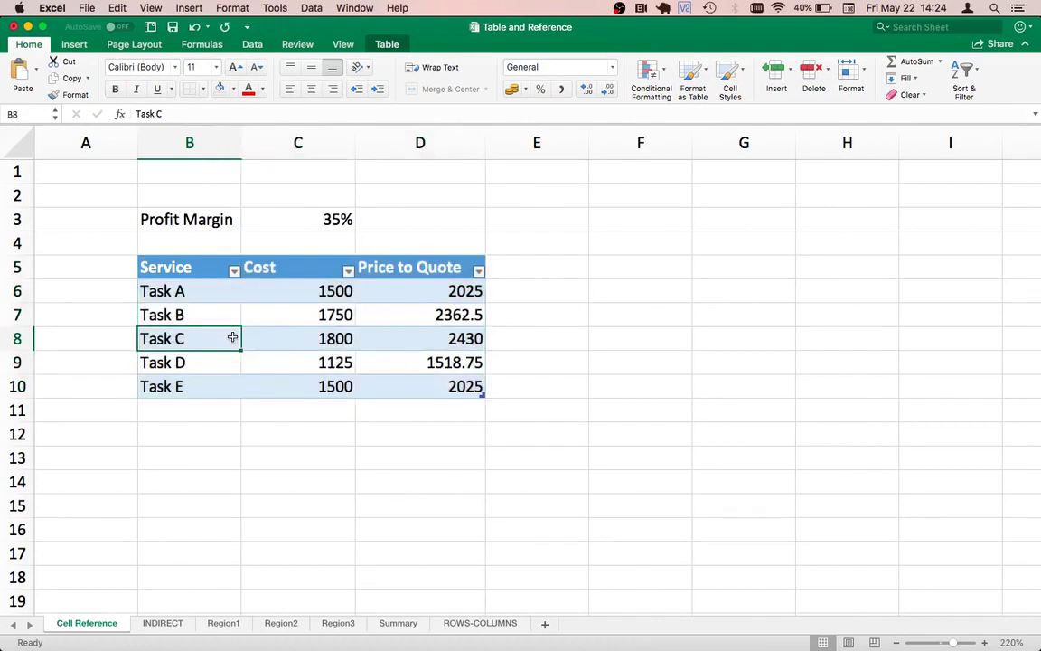
# Browse the available table styles for the range B5:D10 without applying one
pyautogui.press('Up')
pyautogui.press('Up')
pyautogui.press('Up')
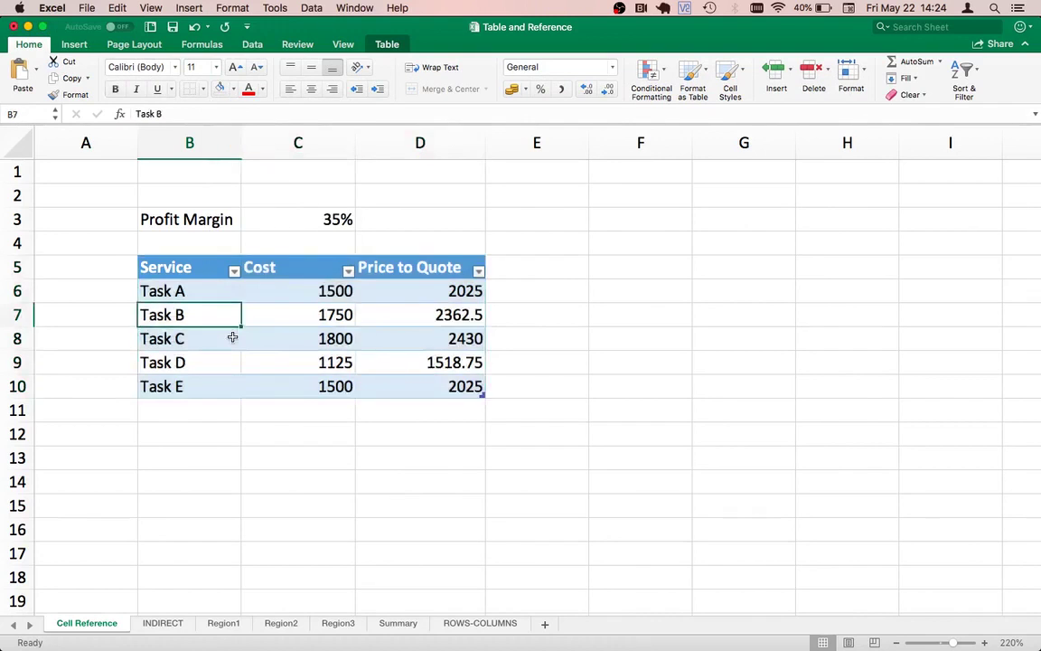
pyautogui.hotkey('shift', 'Down')
pyautogui.hotkey('shift', 'Down')
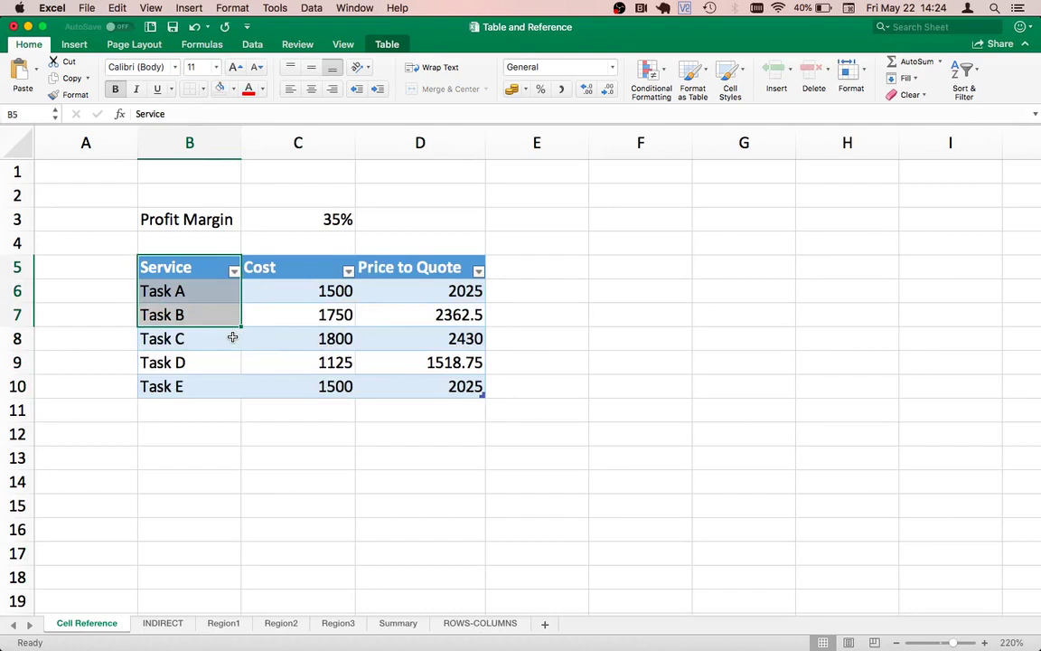
pyautogui.hotkey('shift', 'Down')
pyautogui.hotkey('shift', 'Down')
pyautogui.hotkey('shift', 'Down')
pyautogui.hotkey('shift', 'Right')
pyautogui.hotkey('shift', 'Right')
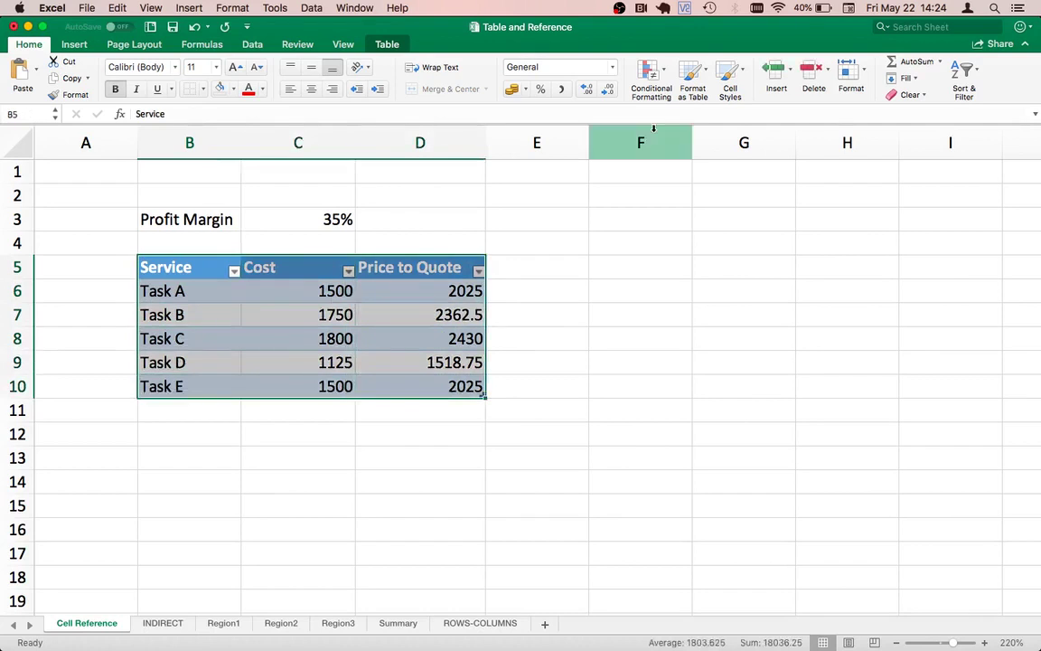
pyautogui.click(699, 77)
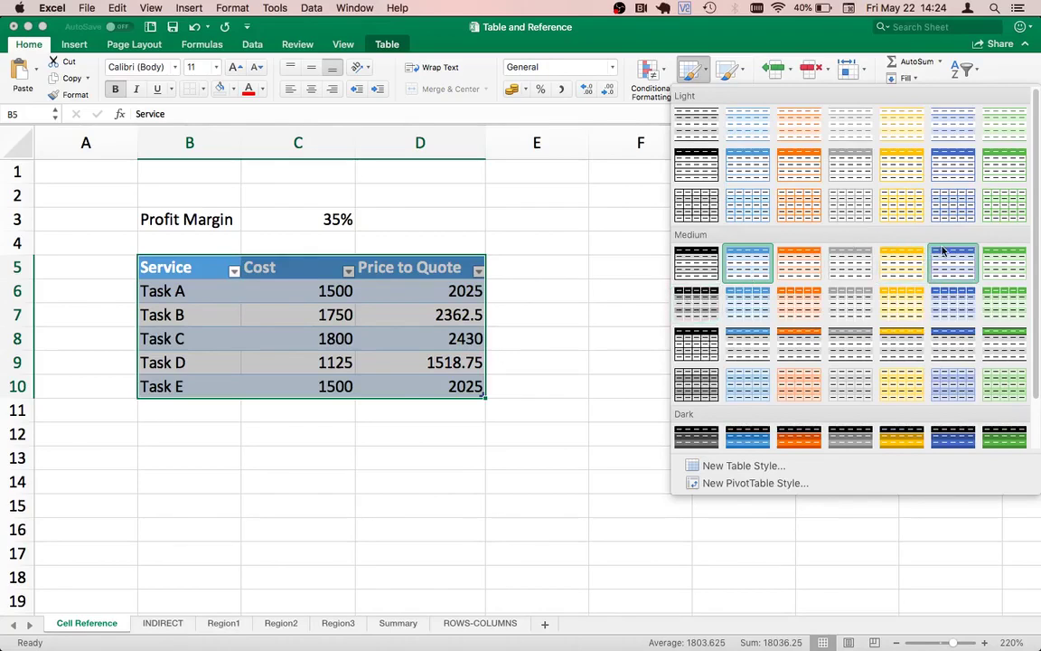
pyautogui.press('Escape')
pyautogui.click(543, 329)
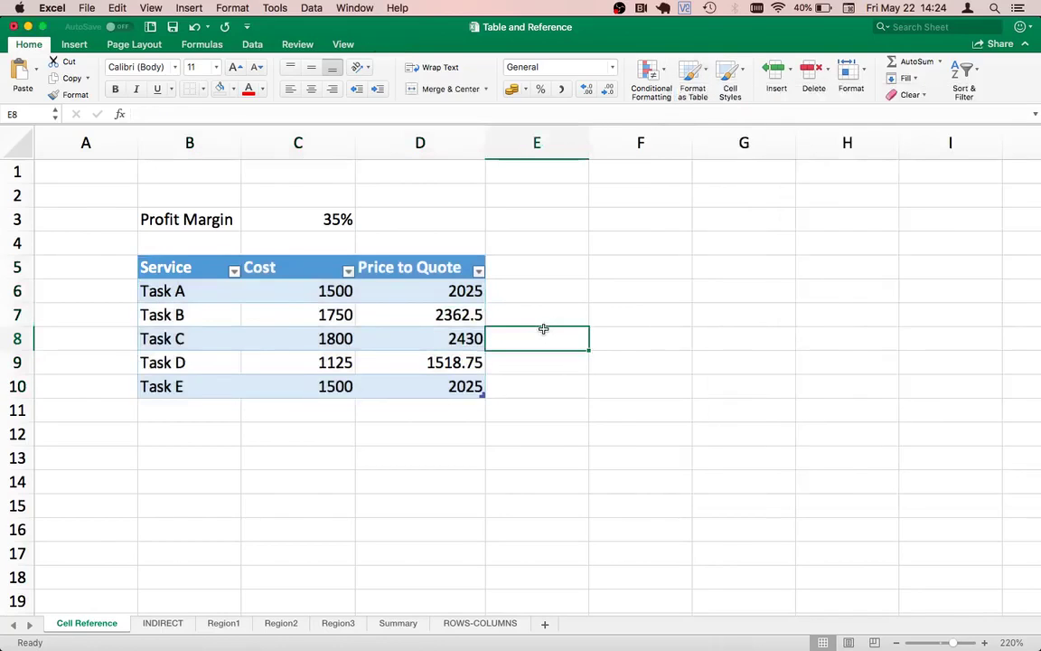
# Add Task F as a new service in cell B11, directly below Task E
pyautogui.press('Left')
pyautogui.press('Left')
pyautogui.press('Left')
pyautogui.press('Down')
pyautogui.press('Down')
pyautogui.press('Down')
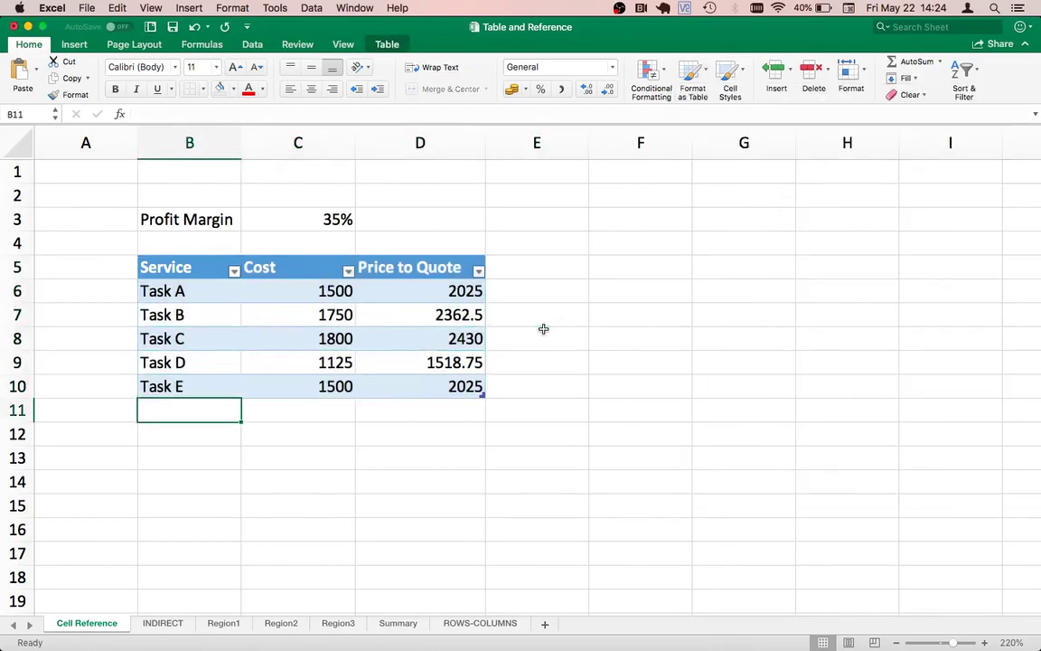
pyautogui.write('Tas')
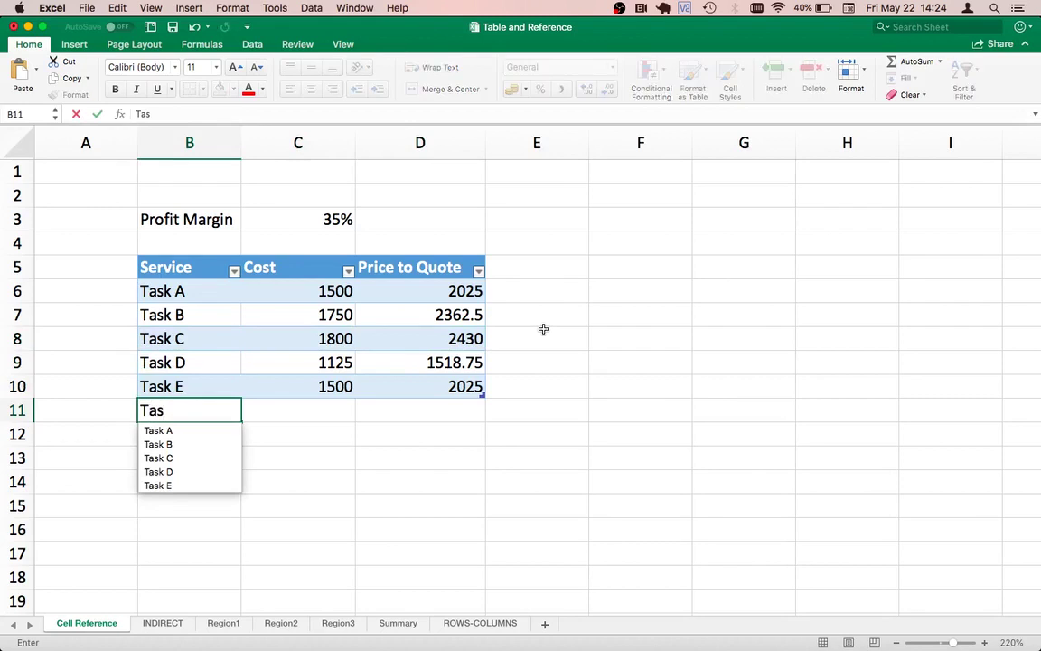
pyautogui.write('k F')
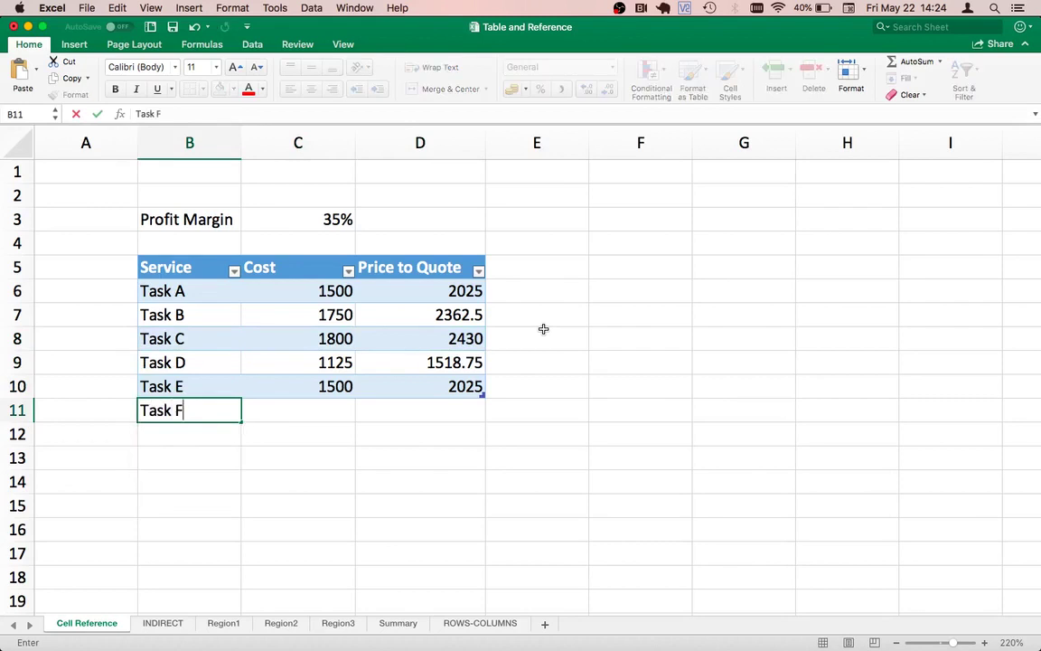
pyautogui.press('Return')
# Enter a cost of 1400 for Task F in cell C11 and check its Price to Quote formula
pyautogui.press('Up')
pyautogui.press('Right')
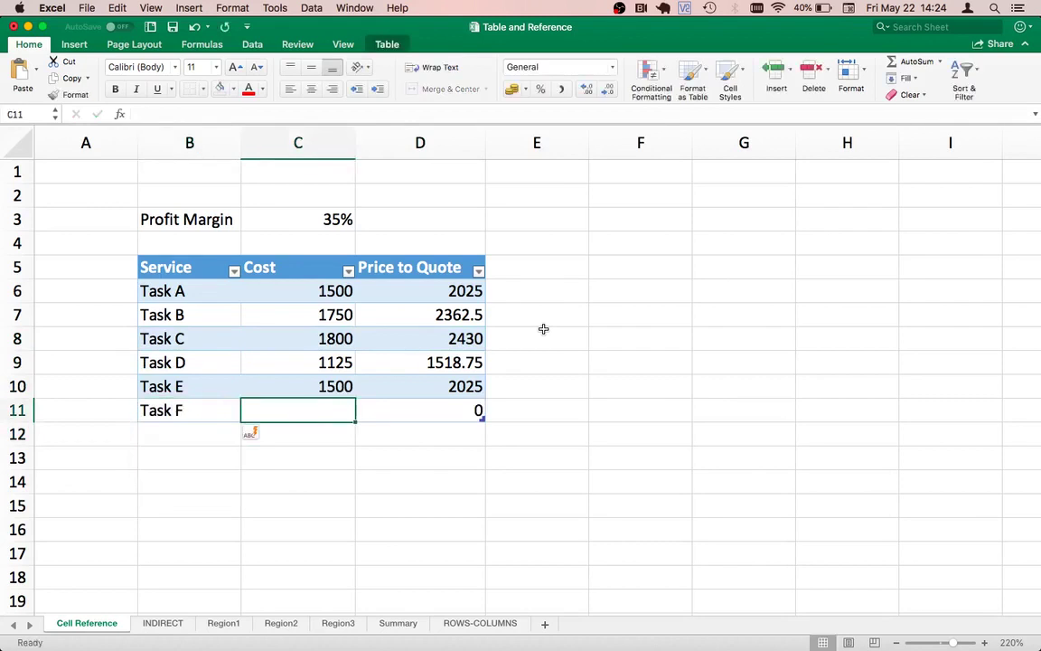
pyautogui.press('Right')
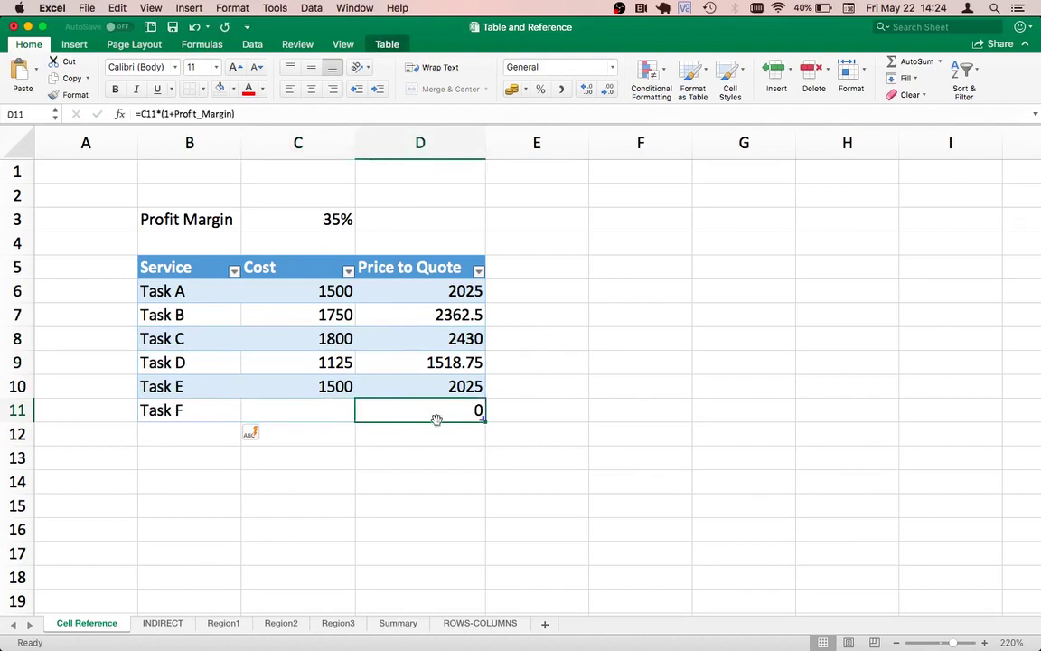
pyautogui.press('Left')
pyautogui.press('Right')
pyautogui.press('Left')
pyautogui.write('14')
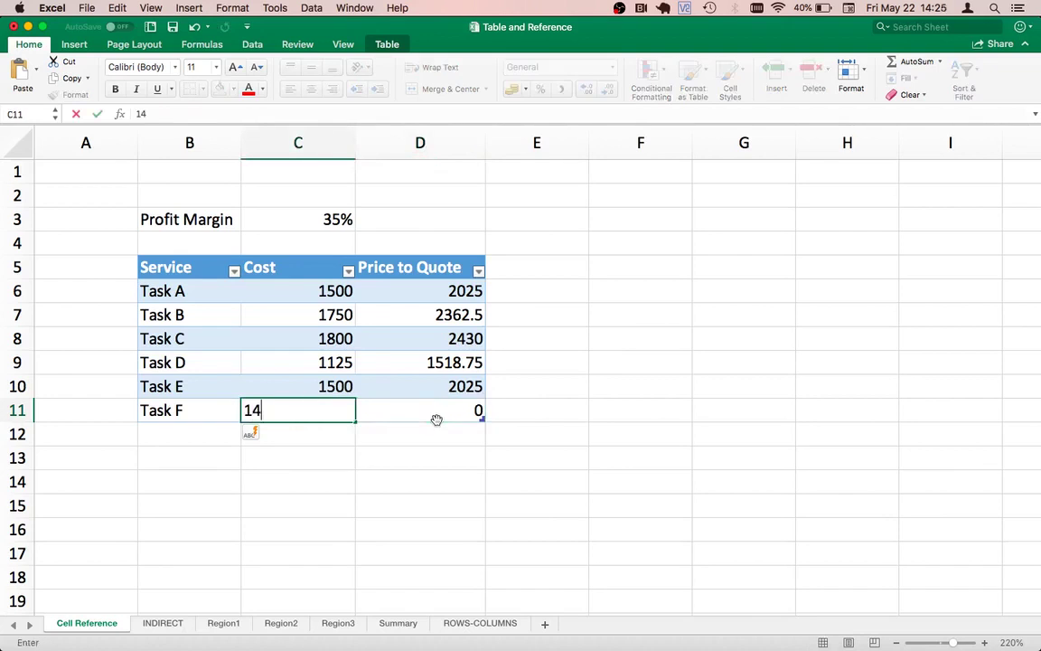
pyautogui.write('00')
pyautogui.press('Return')
pyautogui.press('Up')
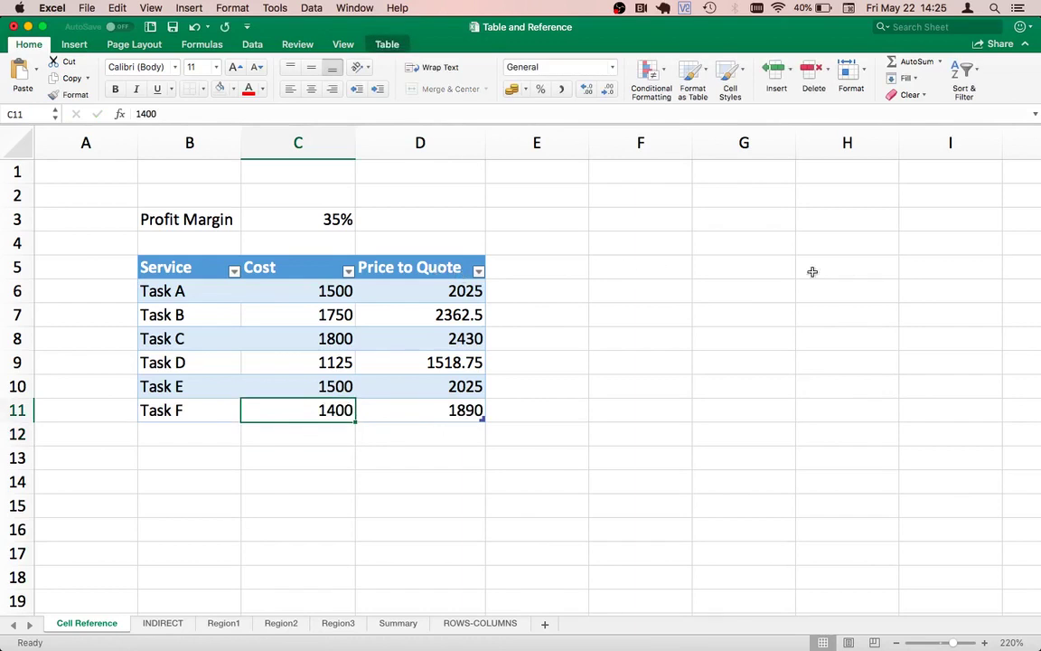
pyautogui.click(429, 410)
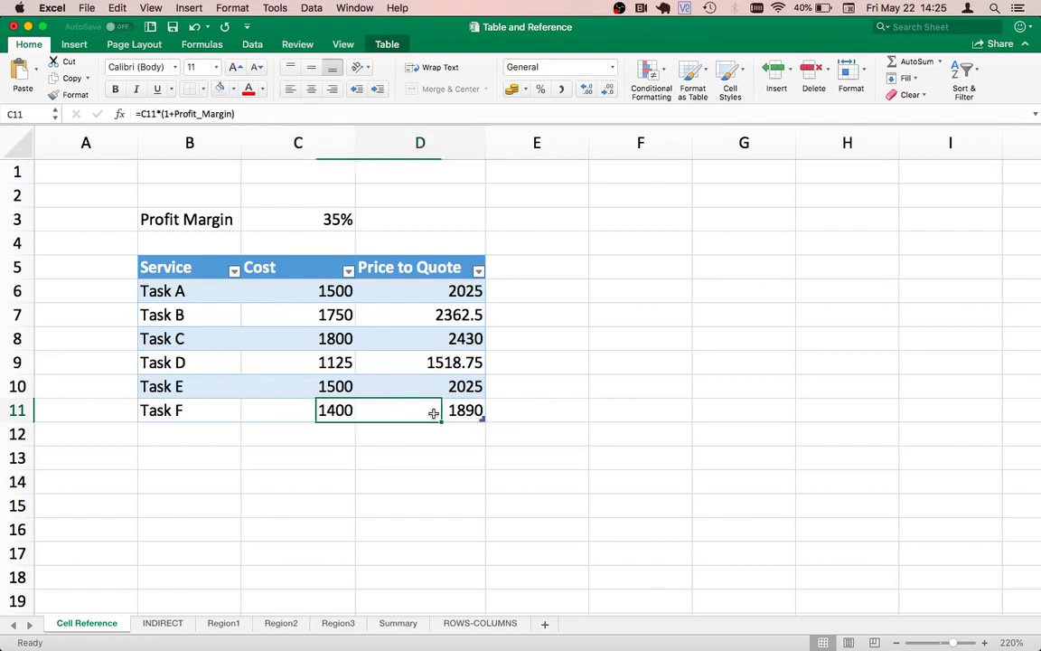
pyautogui.click(332, 411)
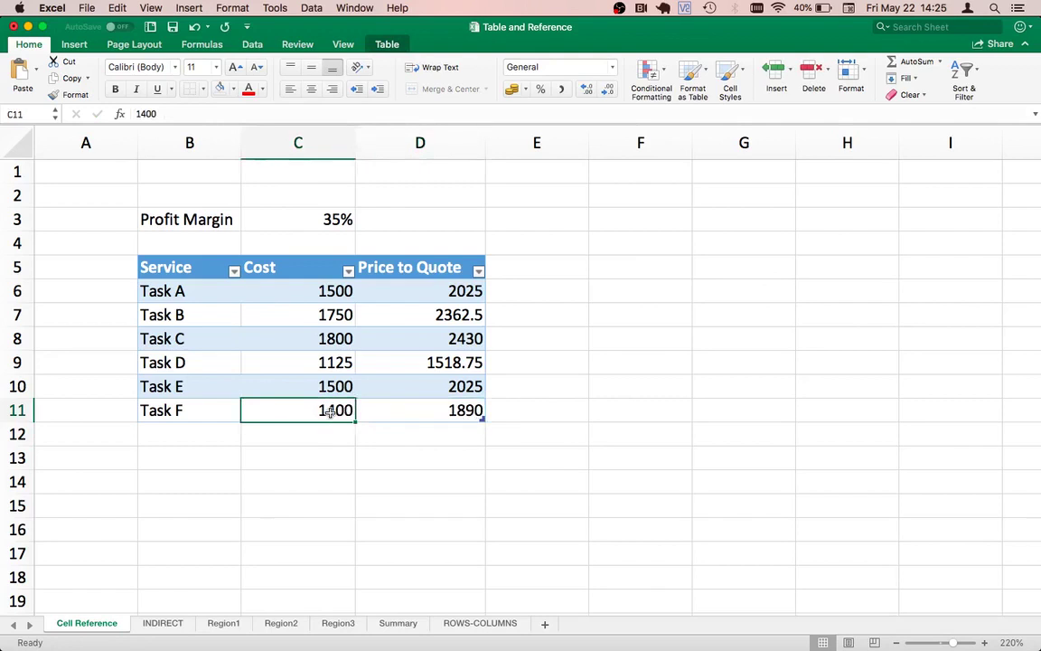
# Add Task G with a cost of 1400 as a new service in row 12, directly below Task F
pyautogui.press('Down')
pyautogui.press('Left')
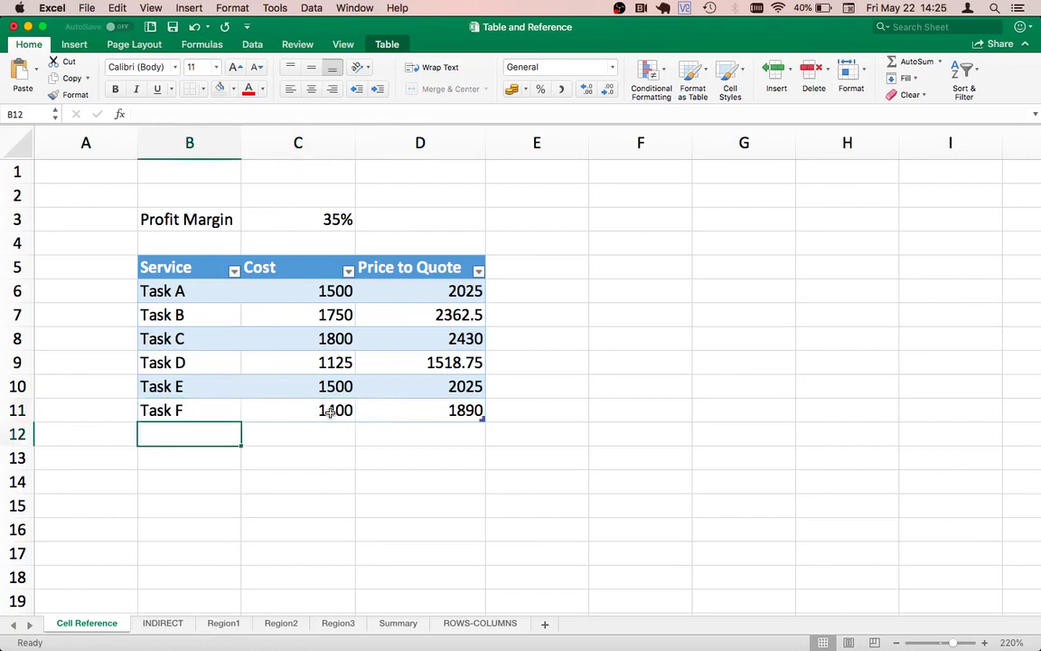
pyautogui.write('Task ')
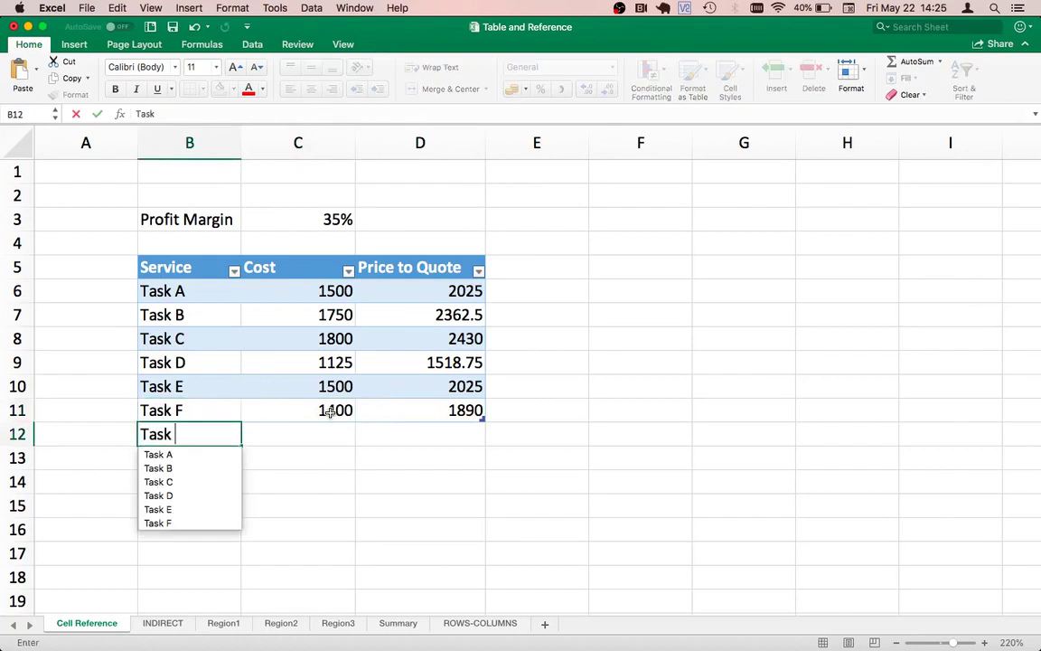
pyautogui.write('G')
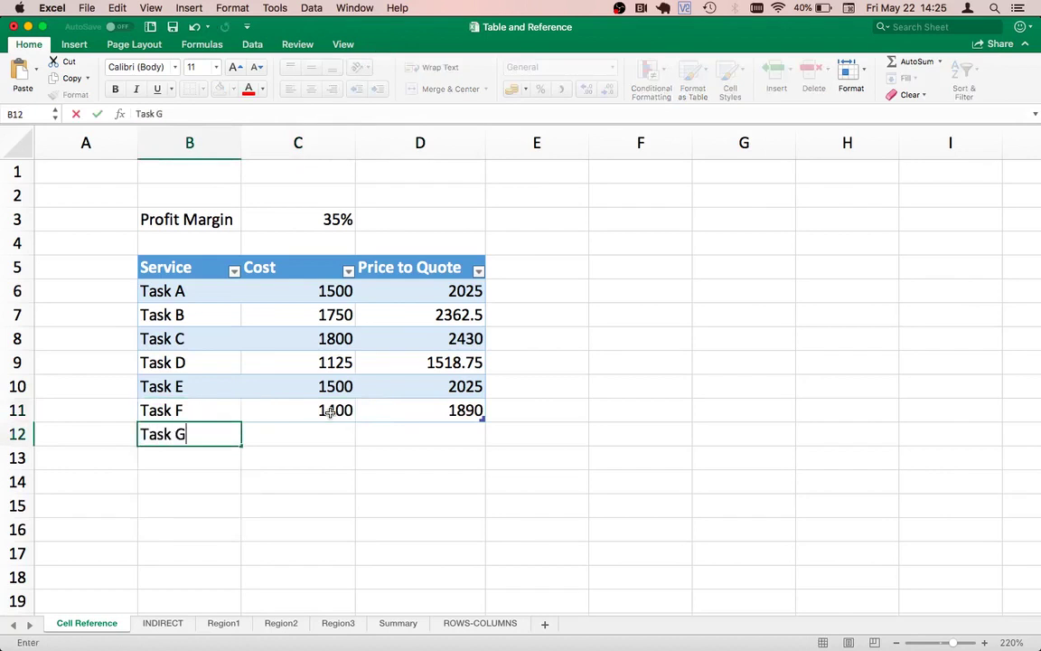
pyautogui.press('Return')
pyautogui.press('Up')
pyautogui.press('Right')
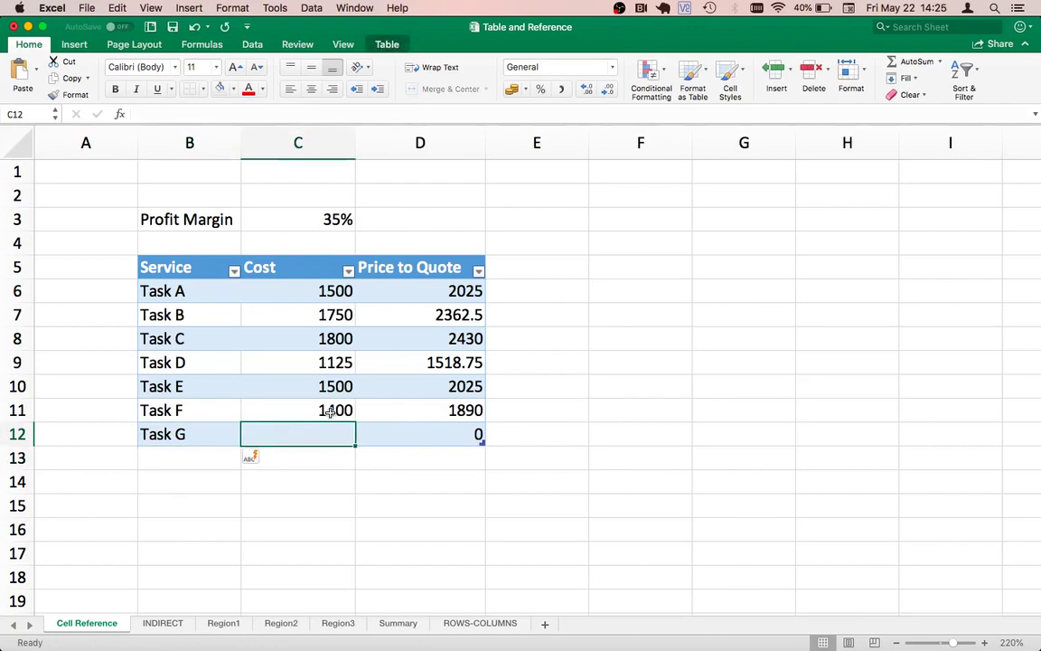
pyautogui.write('1400')
pyautogui.press('Return')
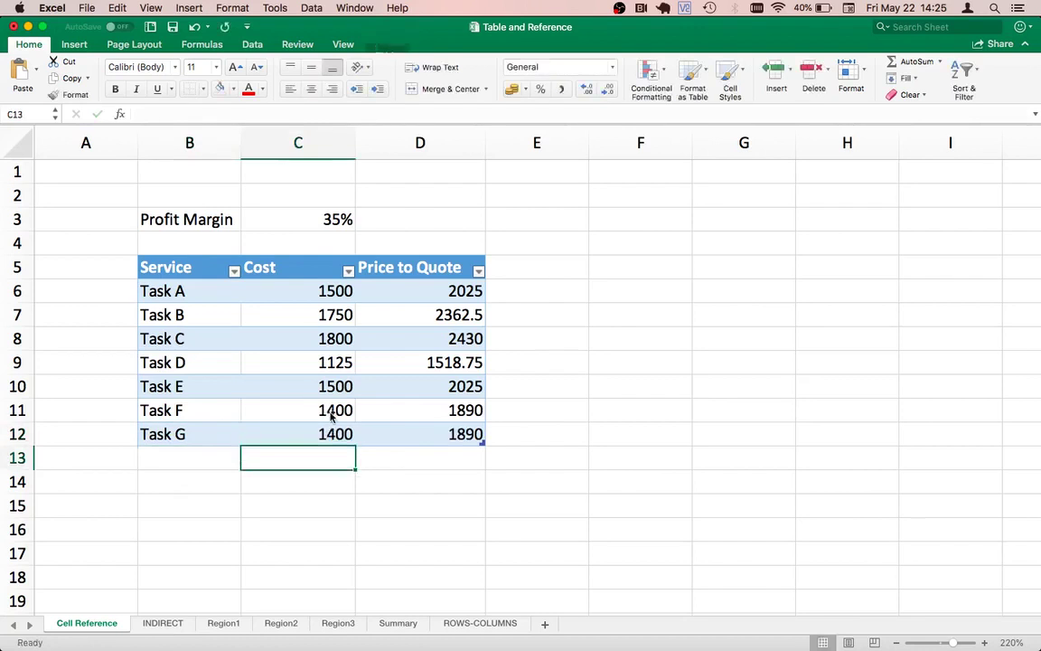
# Review the Task G row and the cost cells above it, up to Task A
pyautogui.click(202, 432)
pyautogui.click(312, 432)
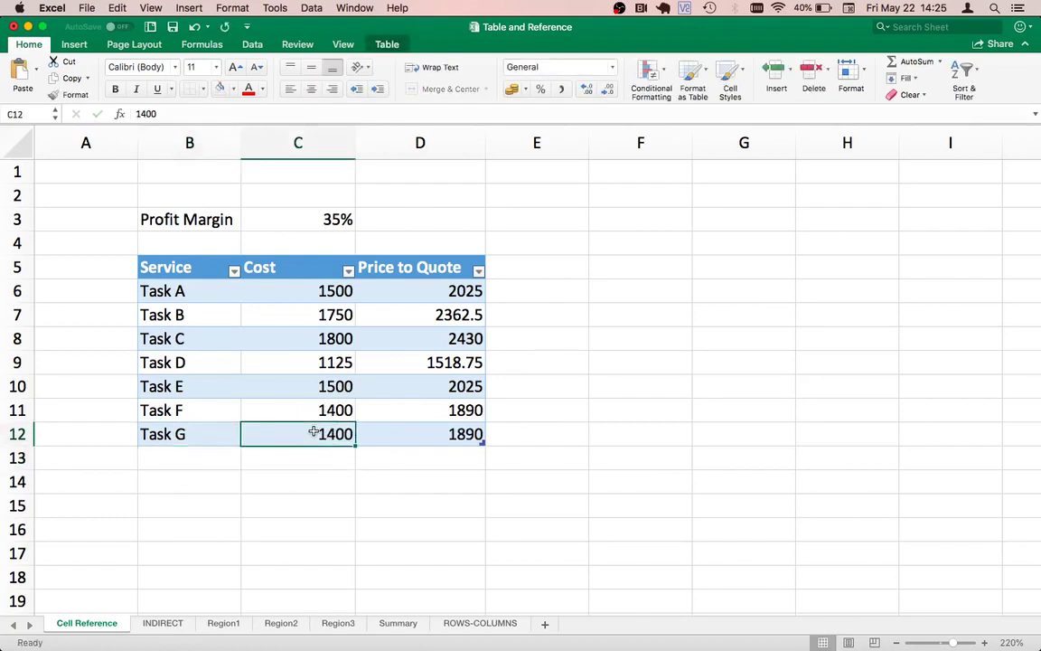
pyautogui.press('Right')
pyautogui.press('Left')
pyautogui.press('Up')
pyautogui.press('Up')
pyautogui.press('Up')
pyautogui.press('Up')
pyautogui.press('Up')
pyautogui.press('Up')
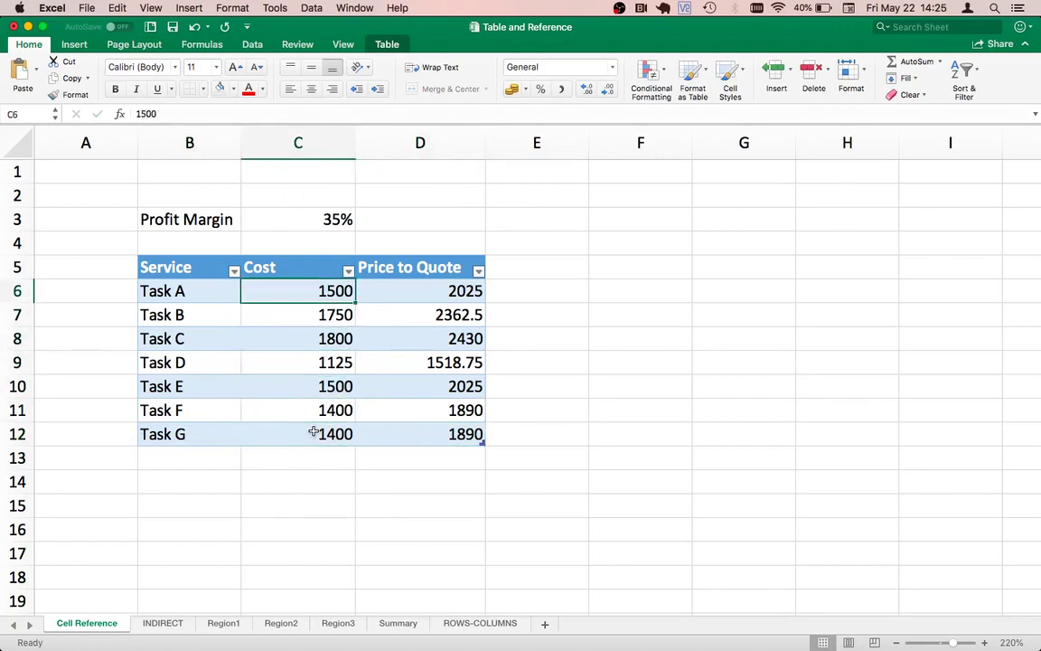
# Select the whole table including headers and inspect the Table4 name and its cell range in the workbook's defined names
pyautogui.press('Left')
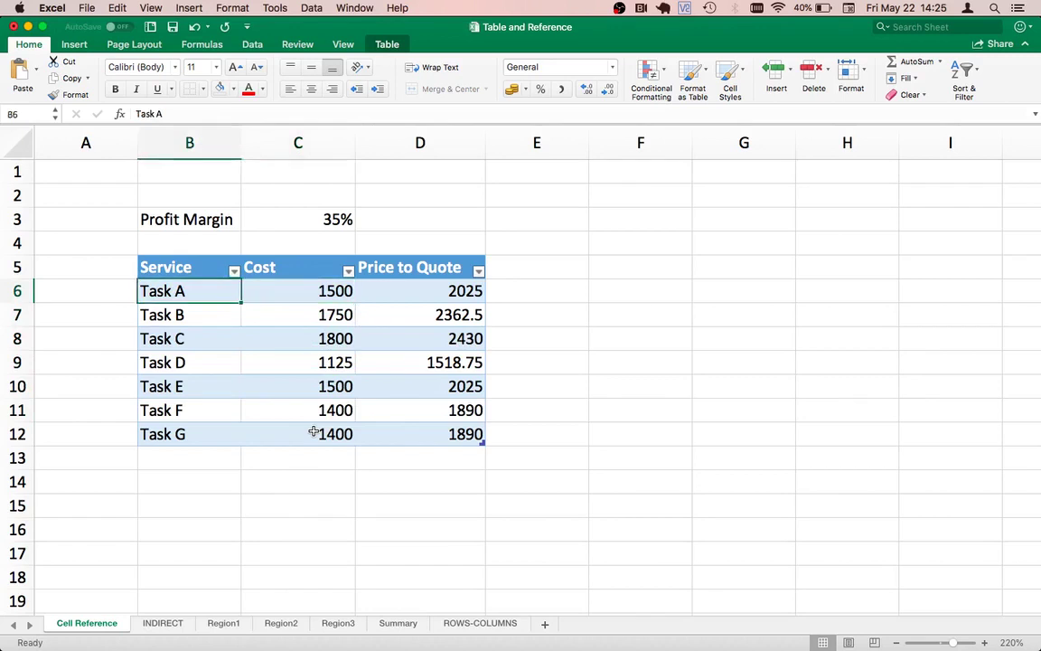
pyautogui.press('Up')
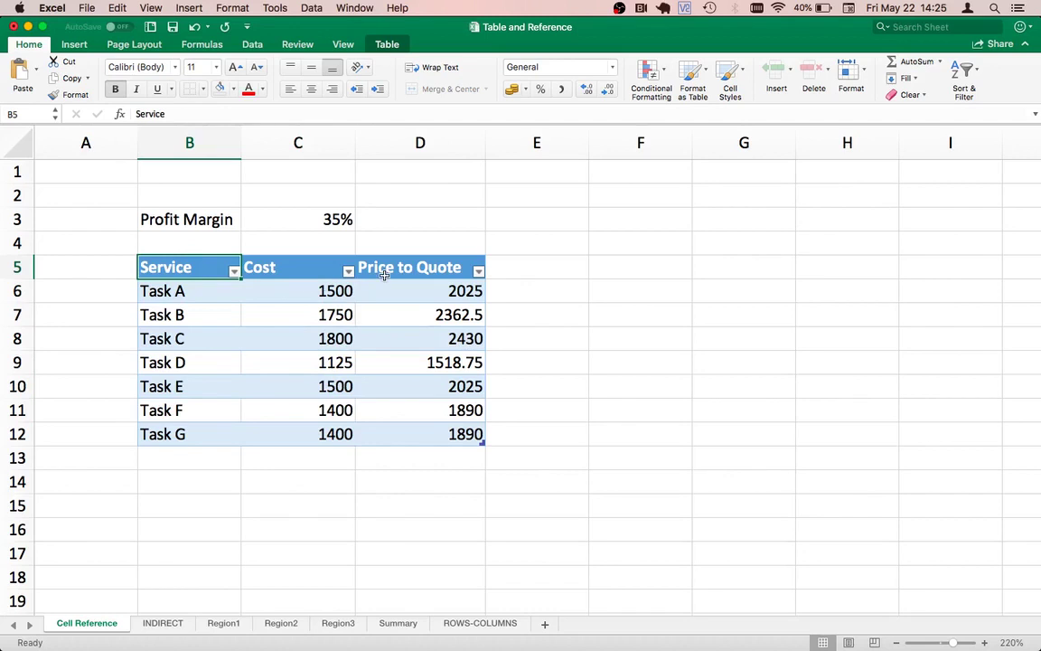
pyautogui.press('super+a')
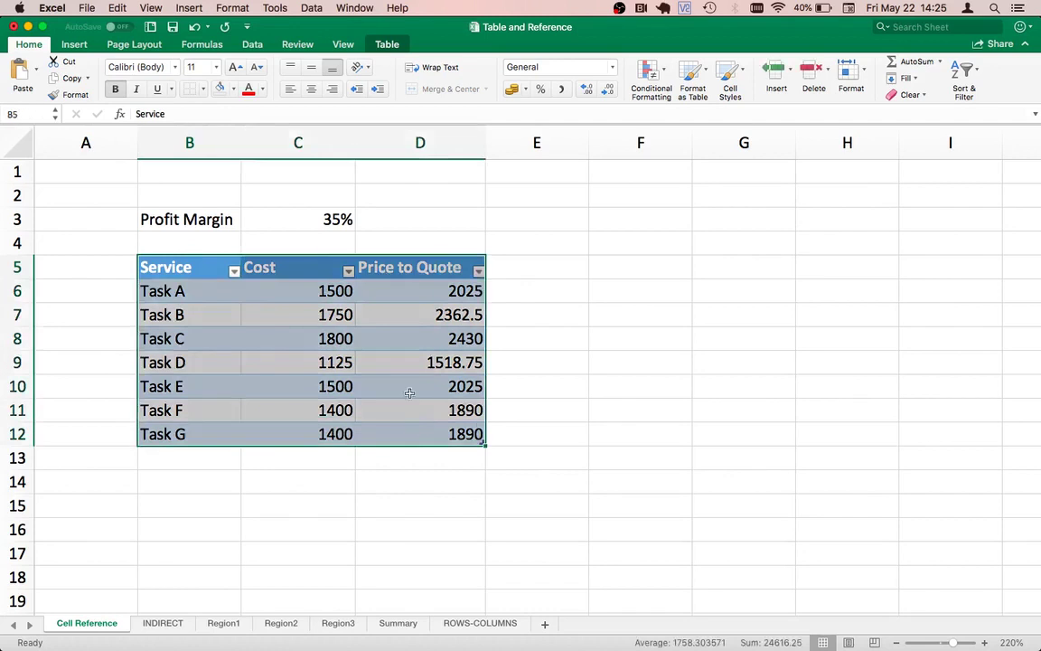
pyautogui.click(195, 45)
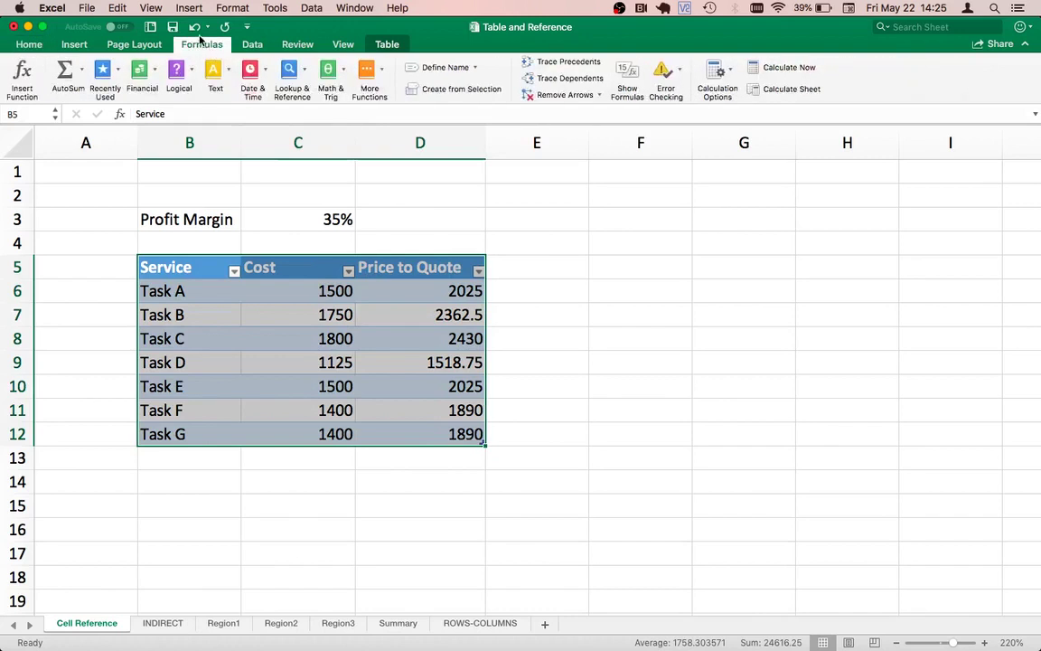
pyautogui.click(431, 69)
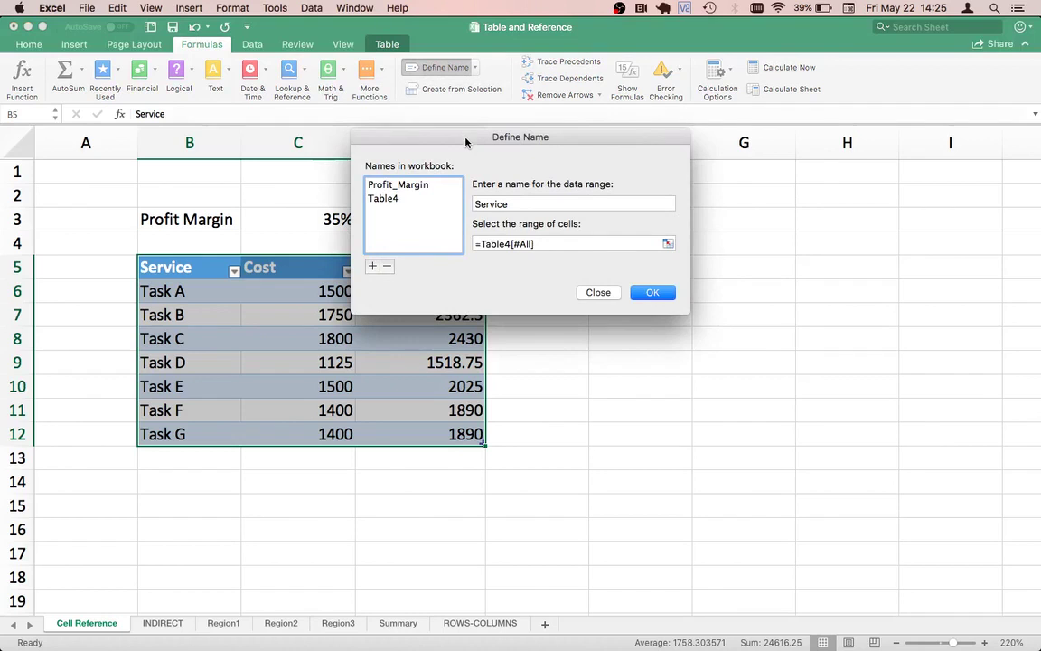
pyautogui.moveTo(467, 142); pyautogui.dragTo(548, 234)
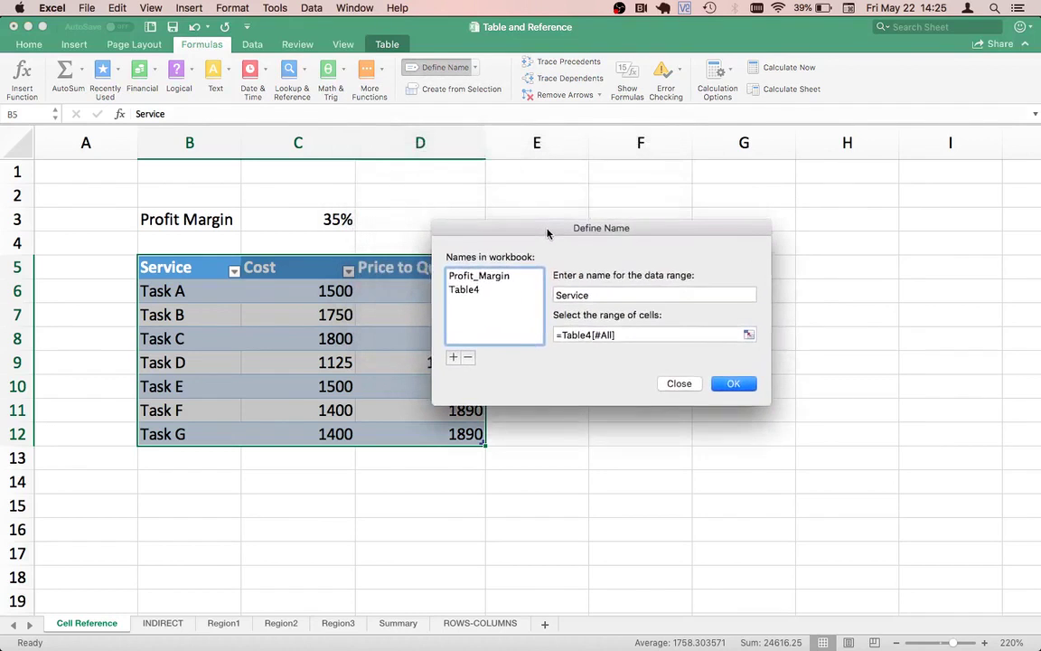
pyautogui.click(469, 293)
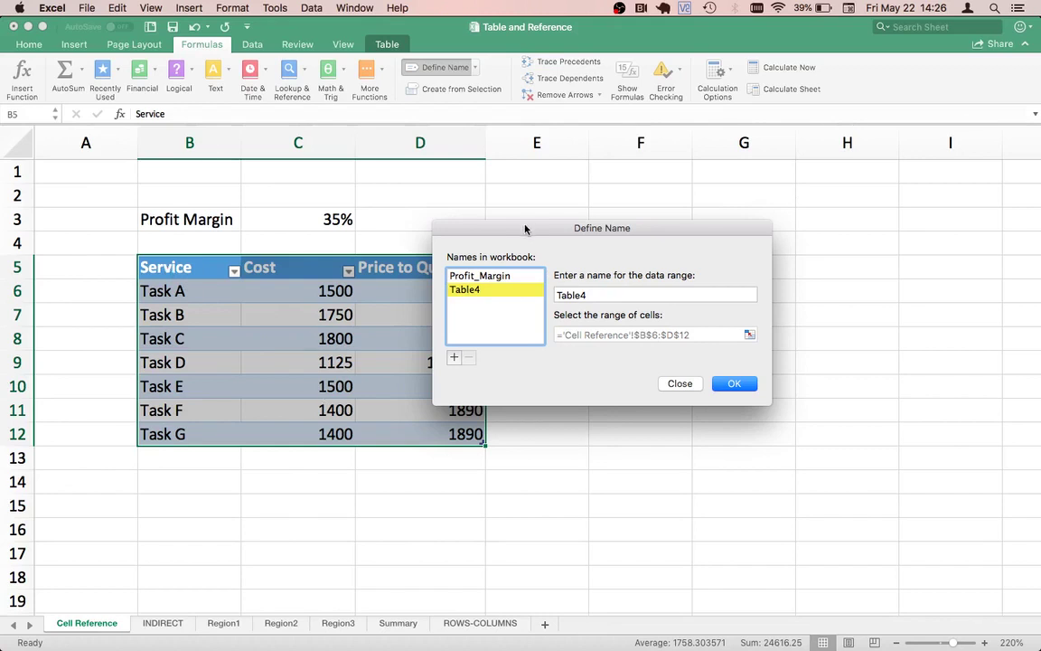
pyautogui.moveTo(472, 228); pyautogui.dragTo(580, 228)
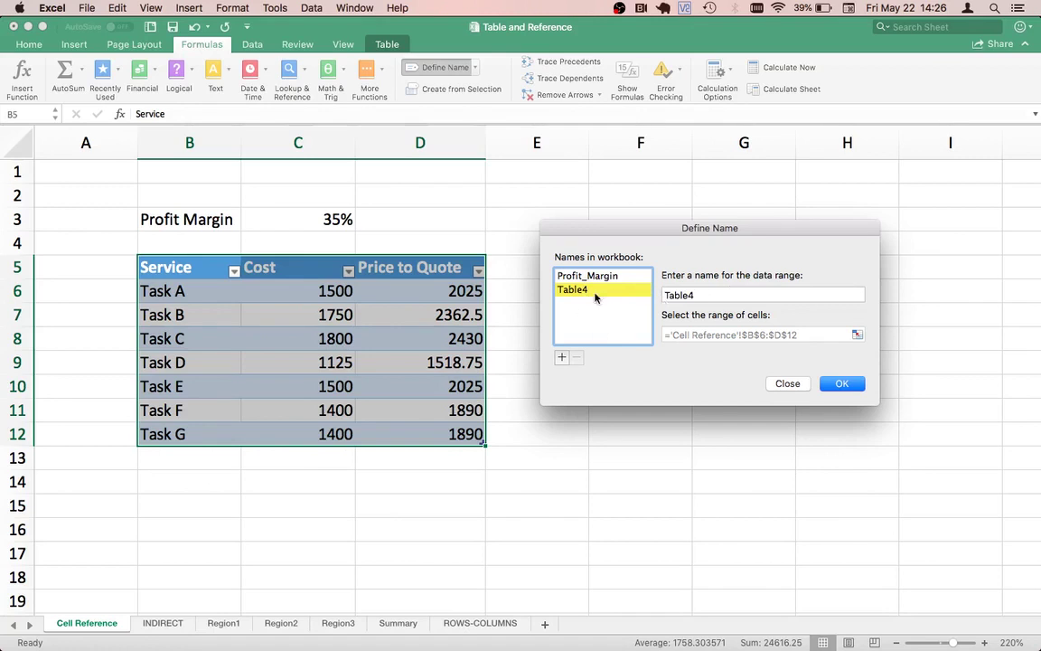
pyautogui.doubleClick(678, 295)
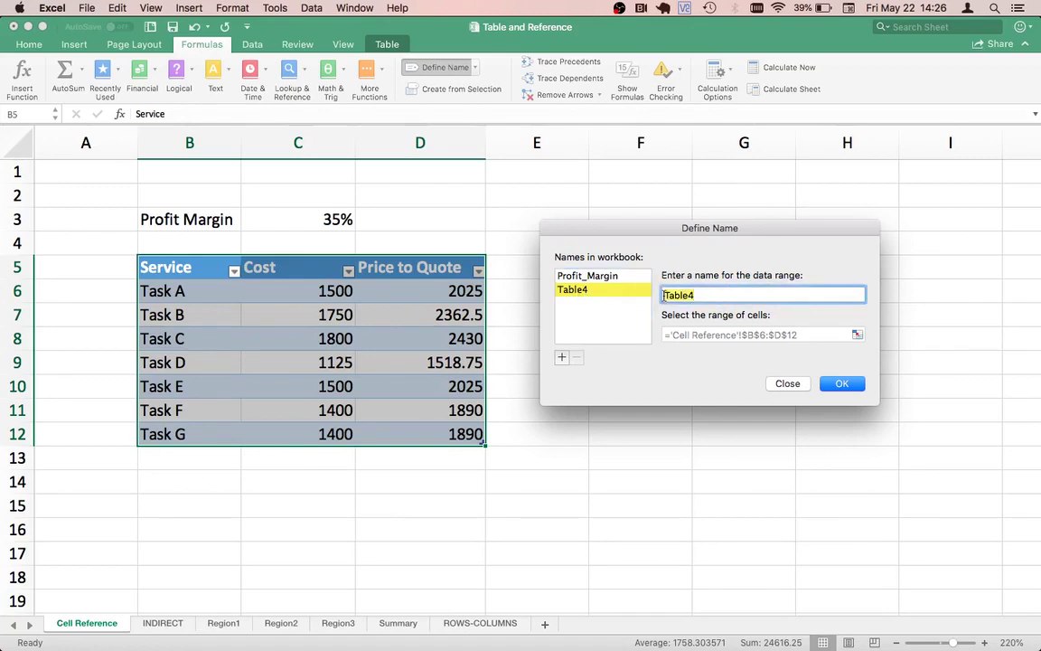
pyautogui.click(787, 384)
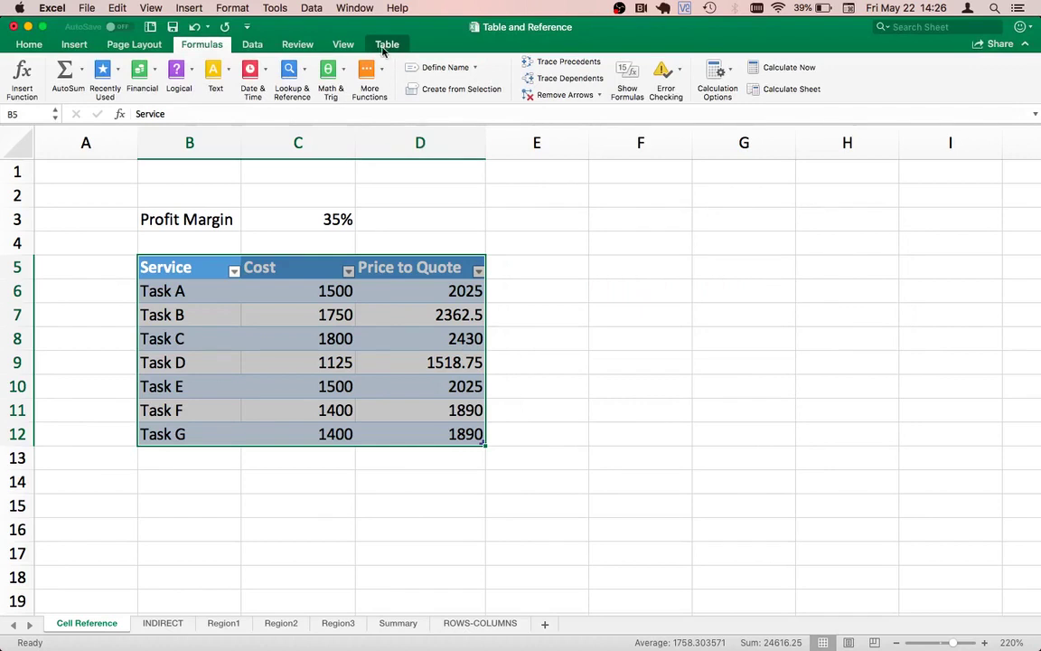
# Rename the service price table as Quotation
pyautogui.click(234, 335)
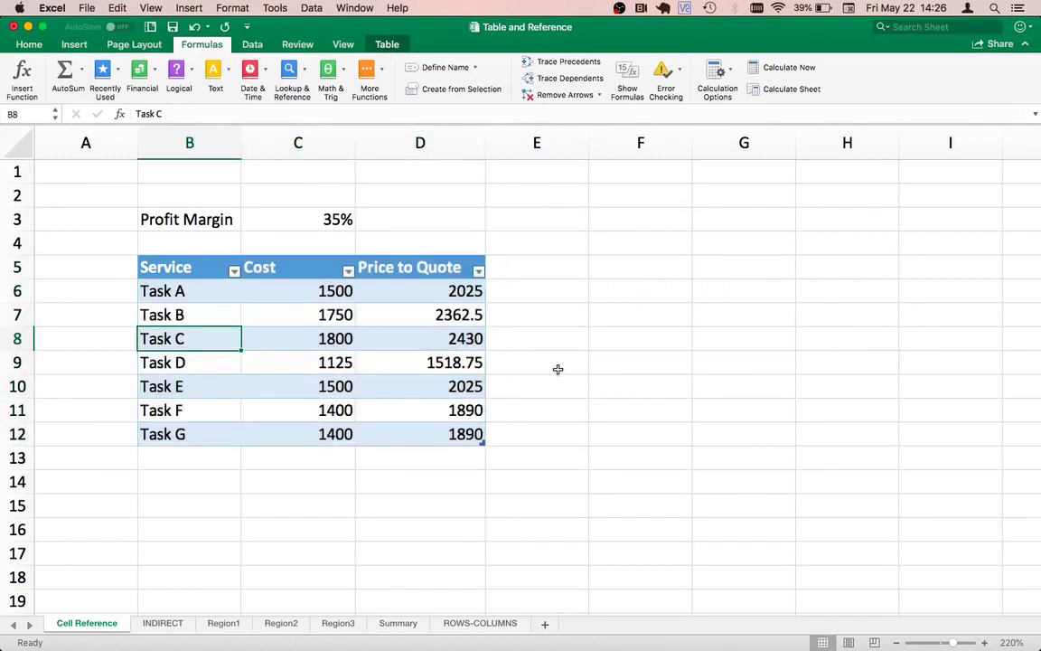
pyautogui.click(386, 45)
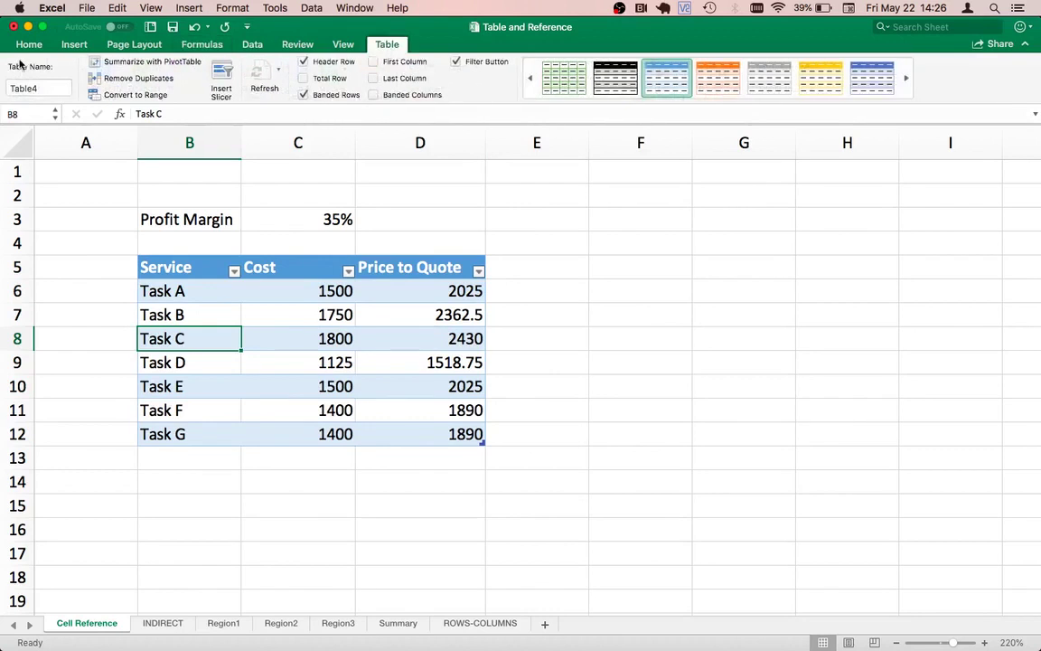
pyautogui.click(48, 85)
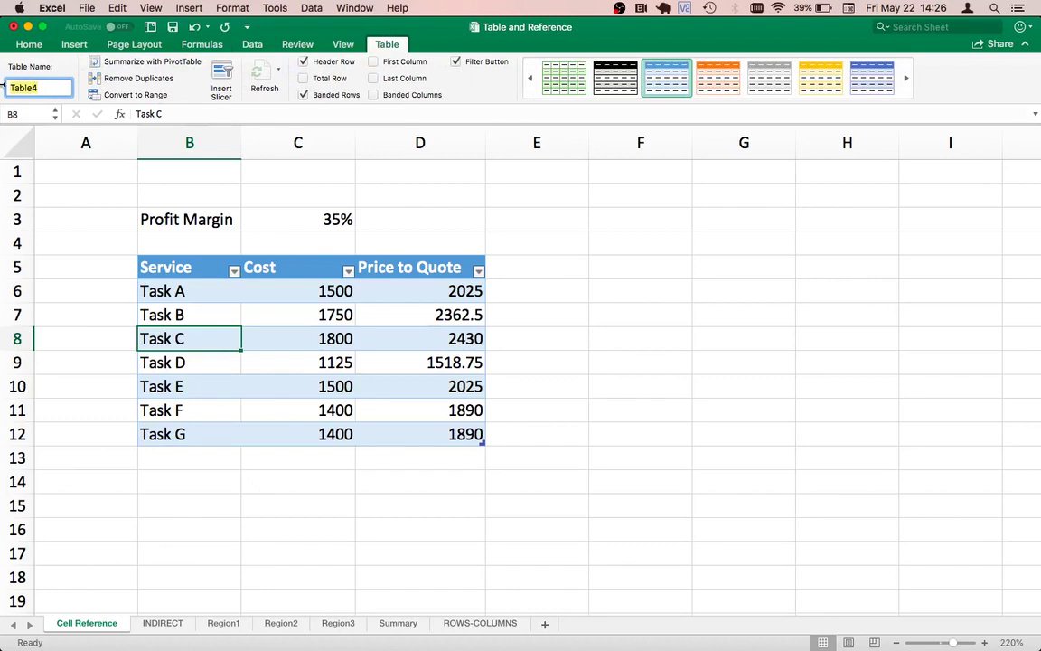
pyautogui.write('Quotation')
pyautogui.press('Return')
# Insert a slicer for the Service column and place it clear of the table, over columns H and I
pyautogui.click(167, 268)
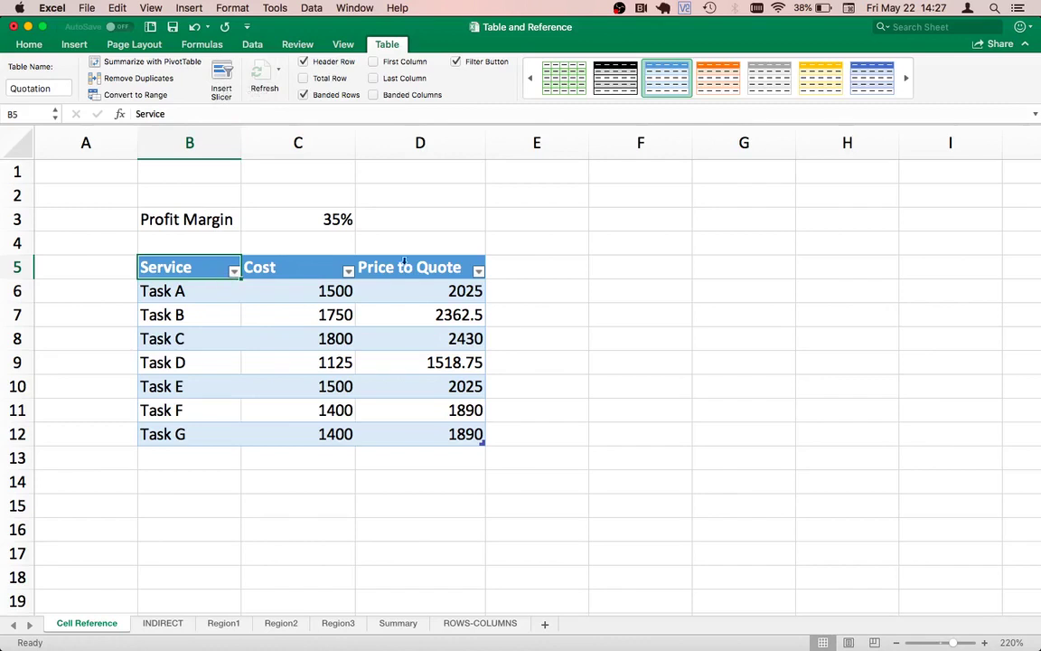
pyautogui.click(221, 73)
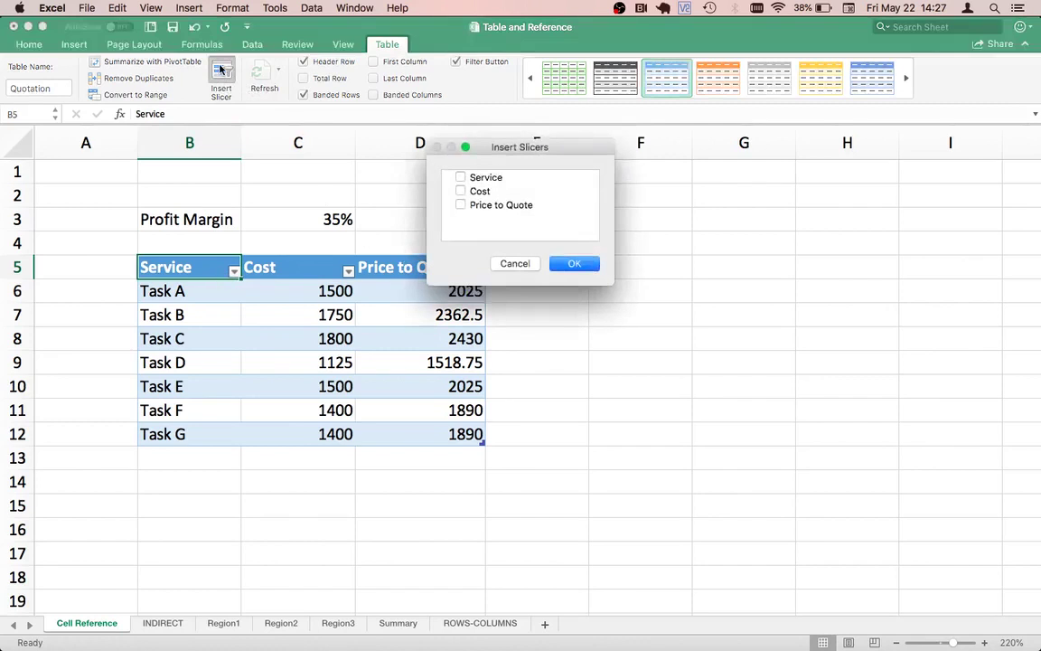
pyautogui.click(461, 178)
pyautogui.click(575, 268)
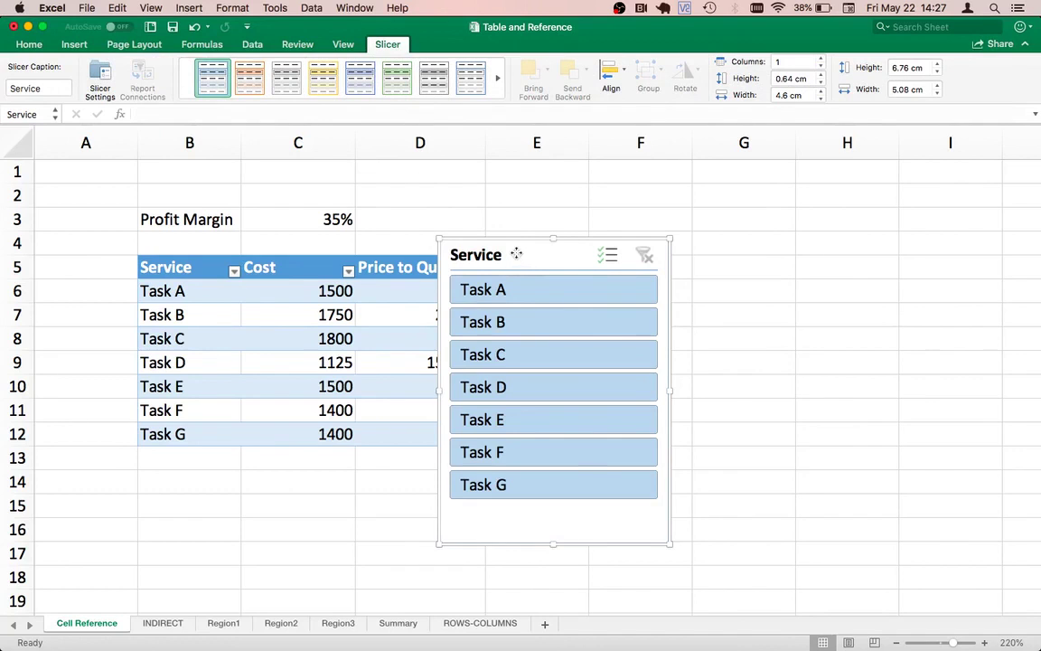
pyautogui.moveTo(516, 254); pyautogui.dragTo(894, 175)
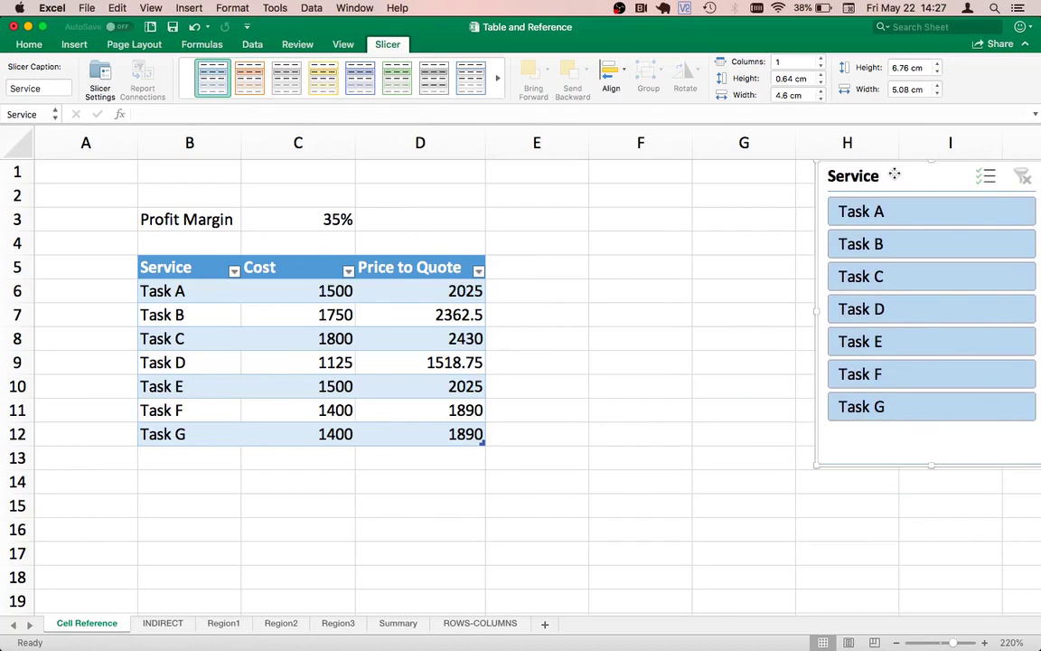
# Turn on multi-select in the Service slicer and exclude Task A to Task G from the table one by one
pyautogui.click(986, 180)
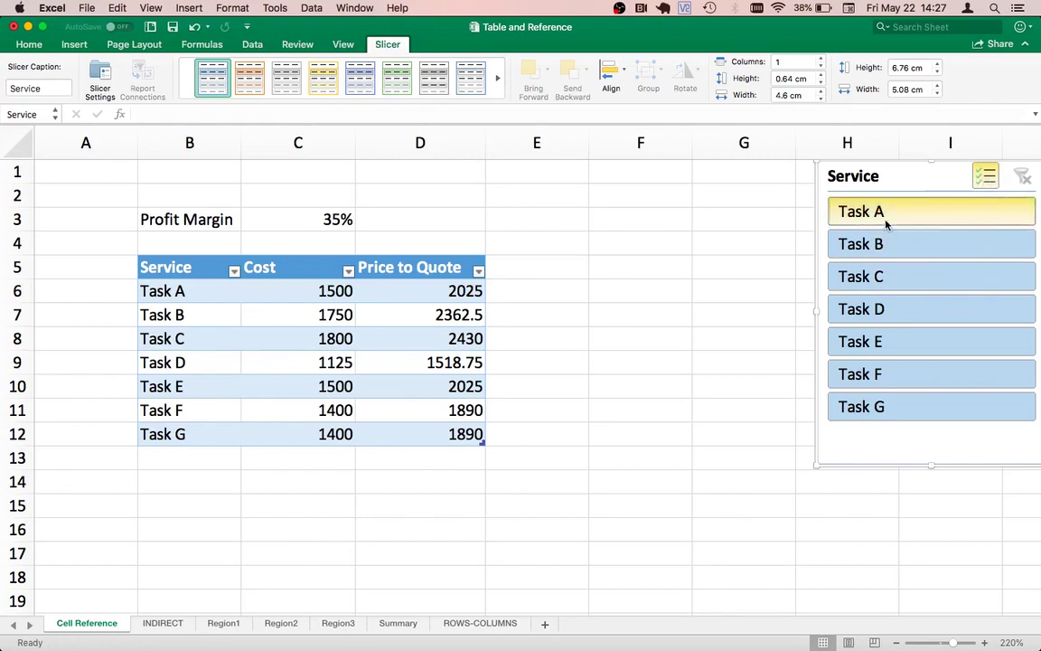
pyautogui.click(1013, 216)
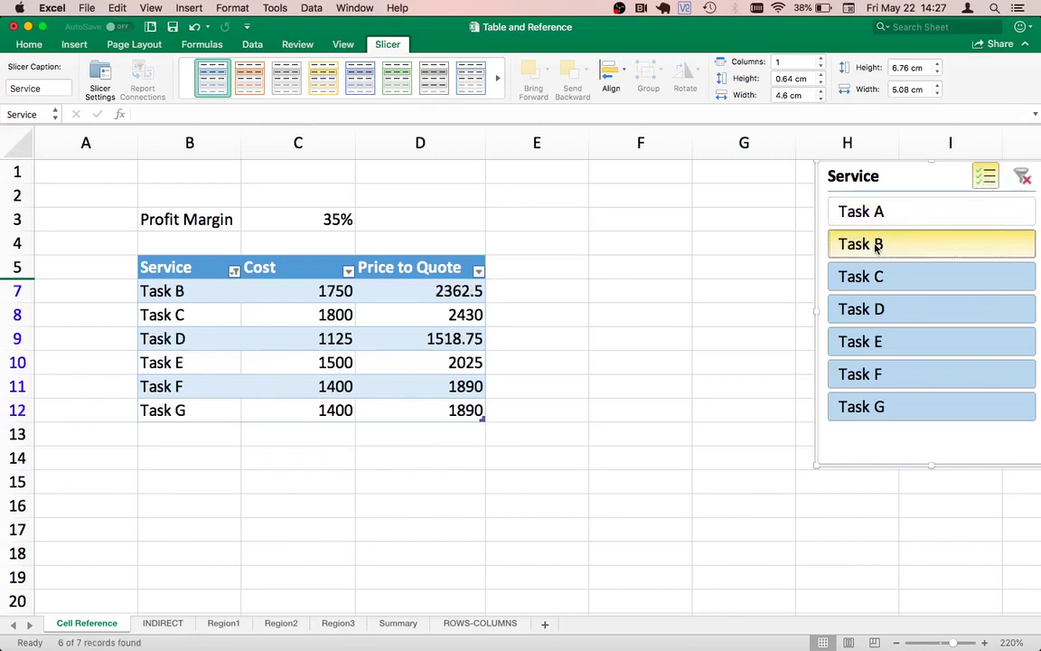
pyautogui.click(875, 245)
pyautogui.click(875, 277)
pyautogui.click(875, 317)
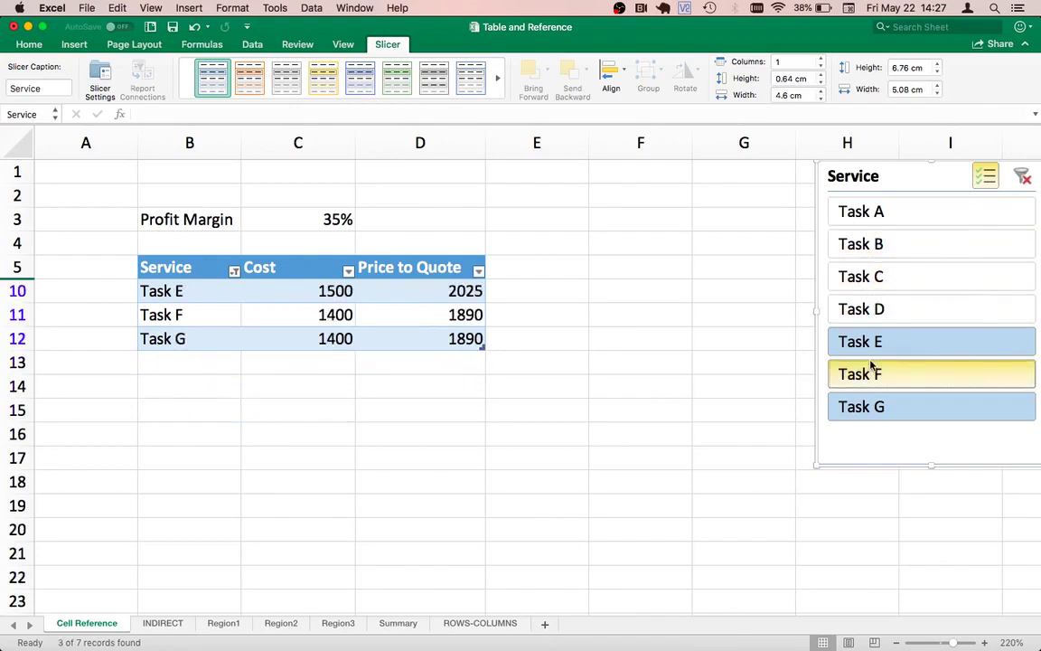
pyautogui.click(872, 373)
pyautogui.click(871, 341)
pyautogui.click(873, 407)
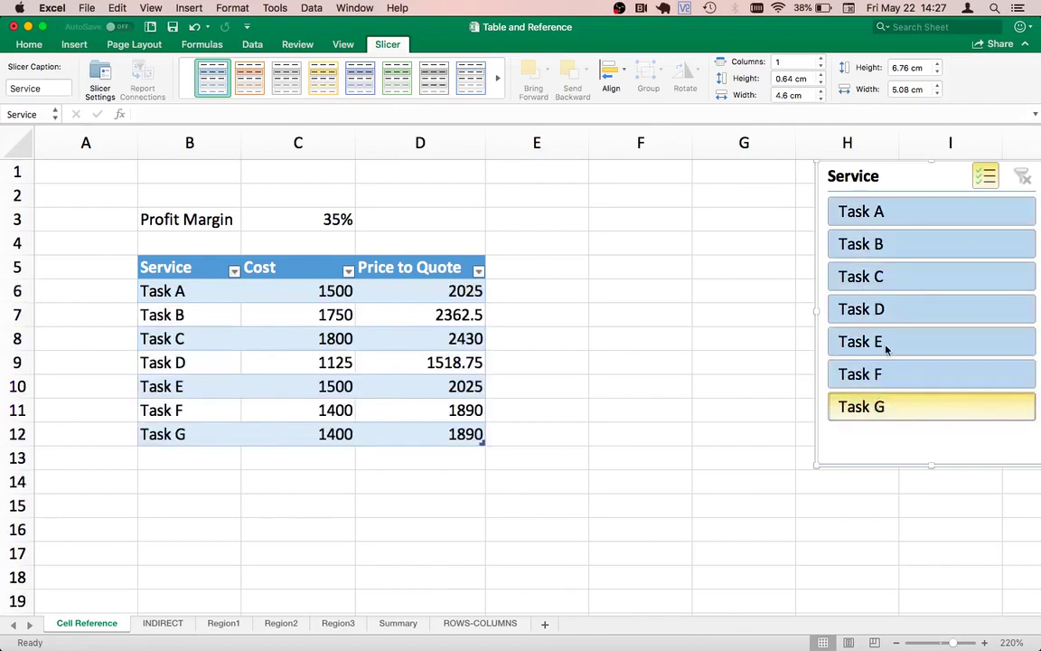
# Exclude Task A, Task B, Task C, Task D and Task E from the table with the Service slicer
pyautogui.click(908, 215)
pyautogui.click(878, 245)
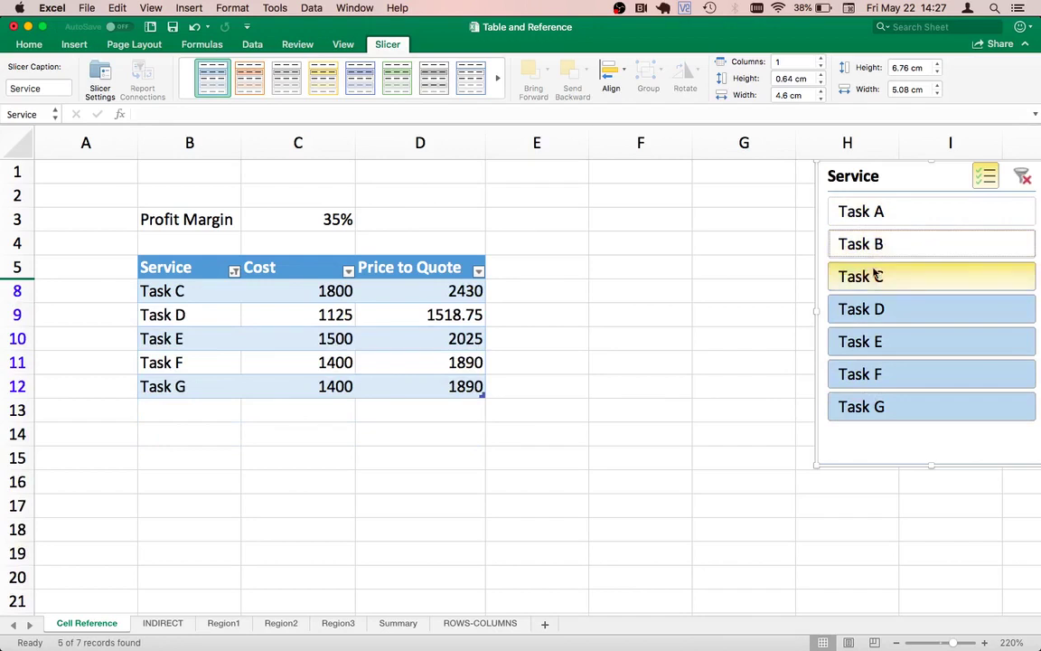
pyautogui.click(881, 278)
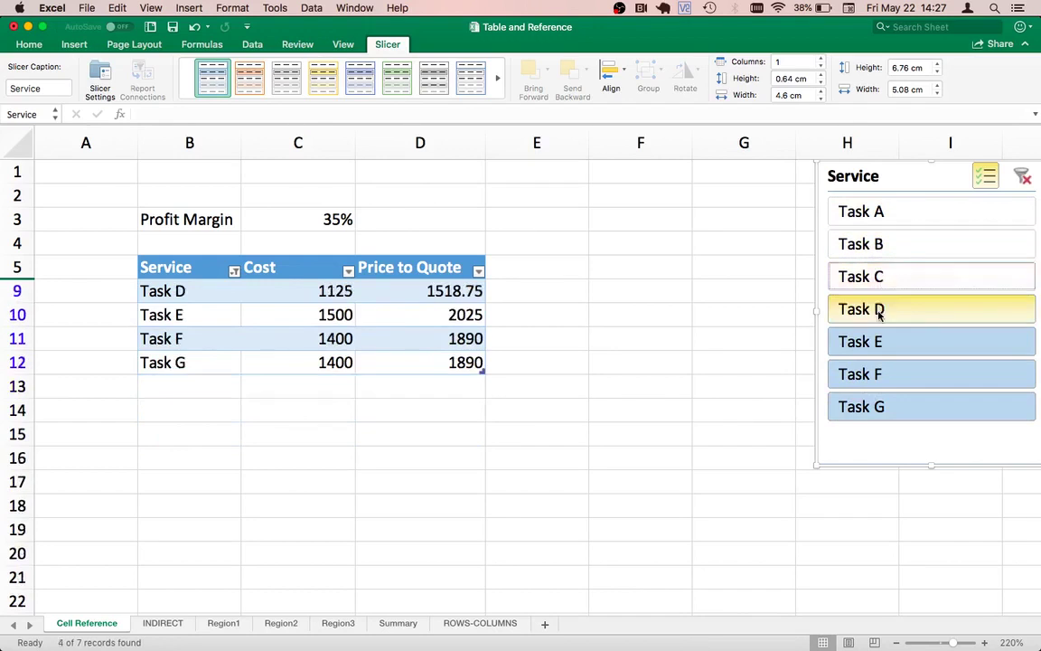
pyautogui.click(874, 309)
pyautogui.click(872, 343)
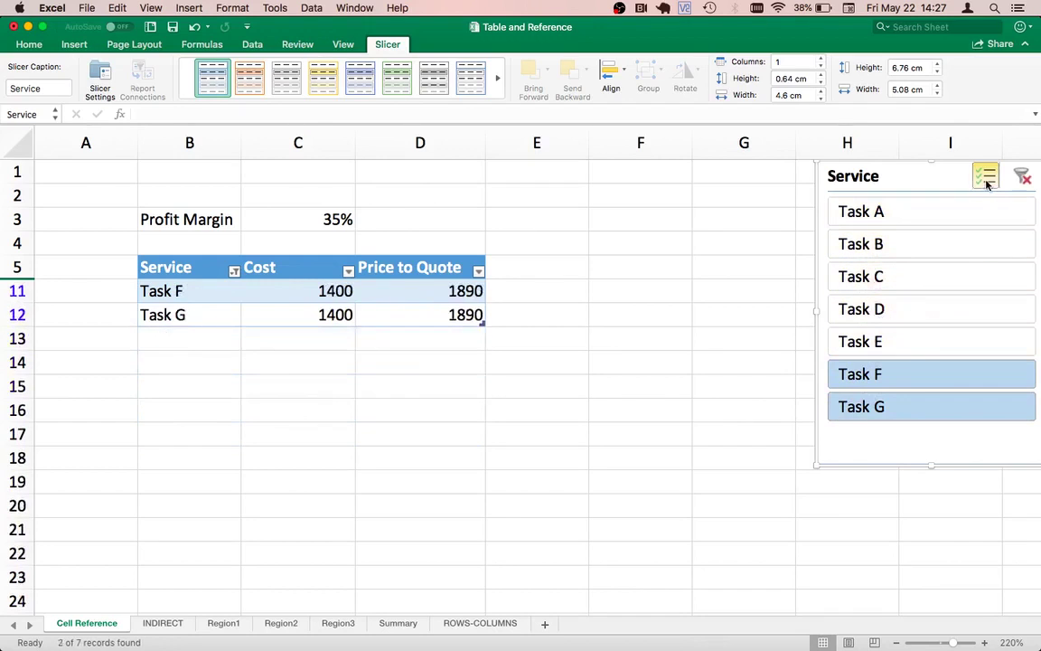
# Filter the table to Task A alone with multi-select off, and add Task B to Task E with multi-select on
pyautogui.click(987, 178)
pyautogui.click(878, 211)
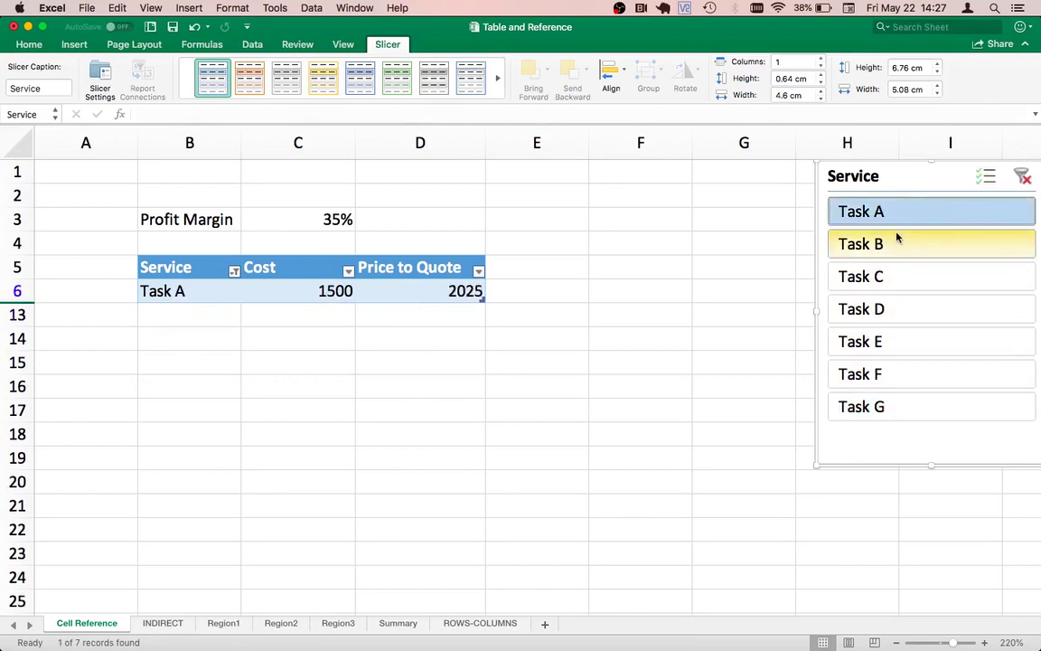
pyautogui.click(987, 177)
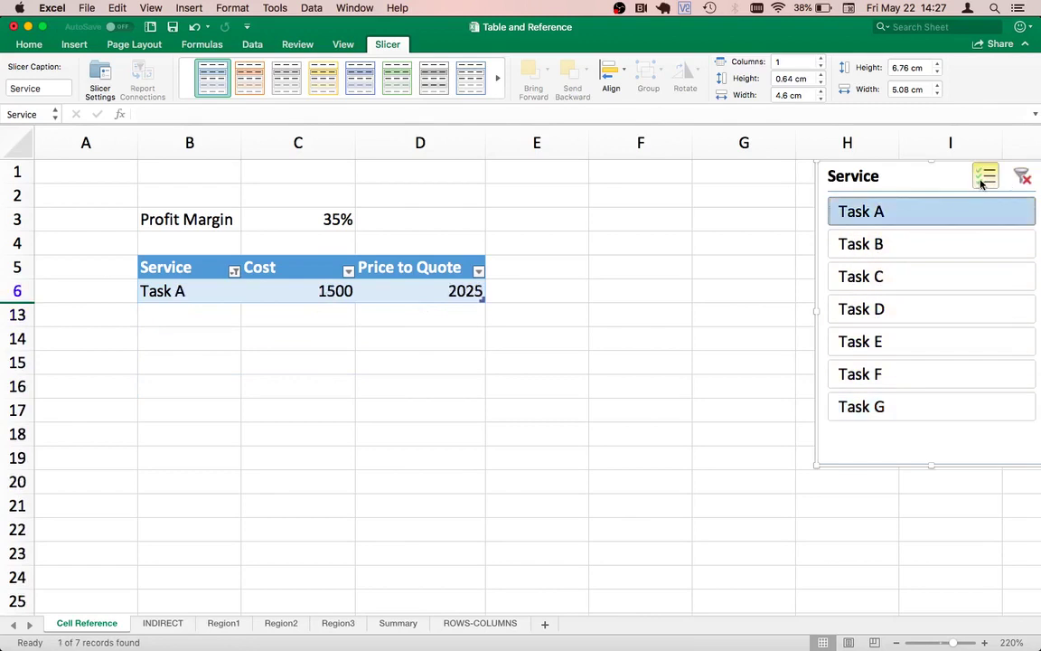
pyautogui.click(886, 245)
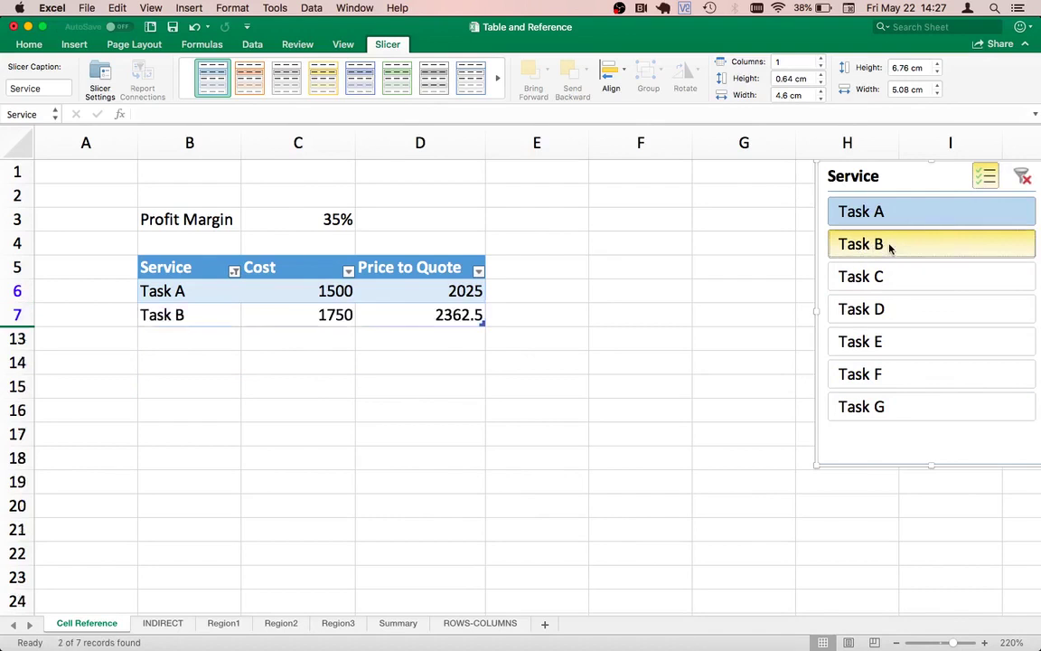
pyautogui.click(880, 276)
pyautogui.click(884, 309)
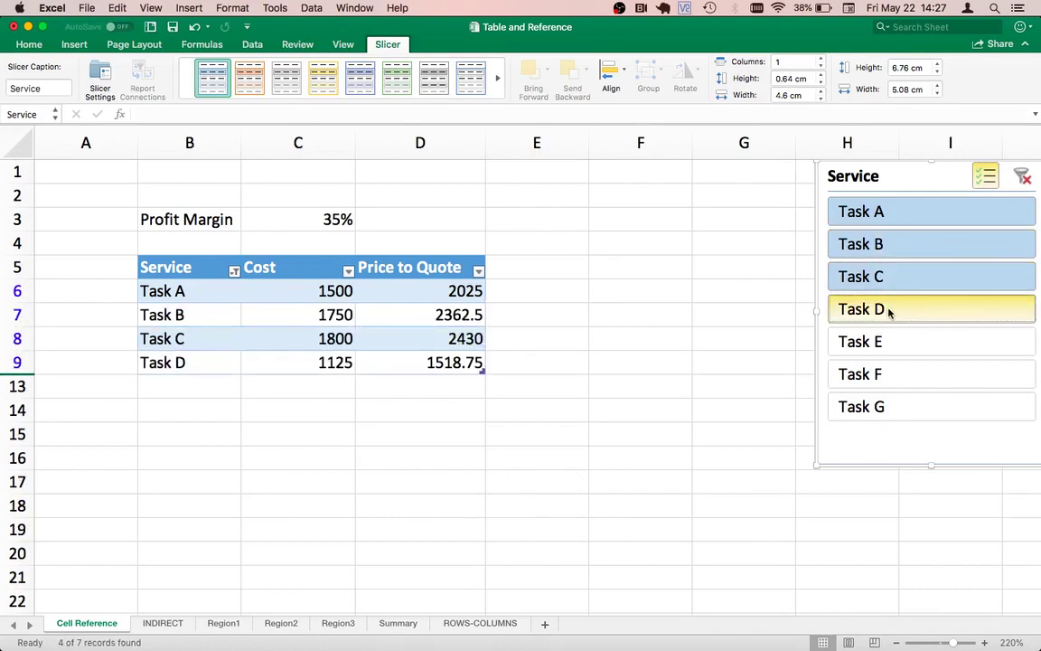
pyautogui.click(881, 343)
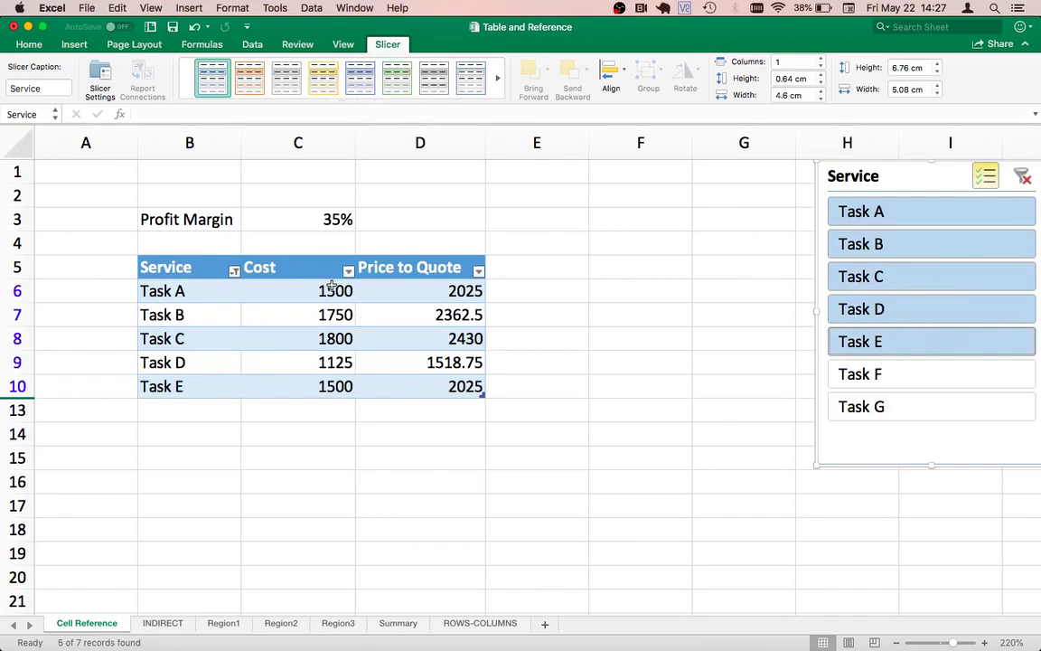
# Hide the filter buttons in the Quotation table's header row
pyautogui.click(289, 309)
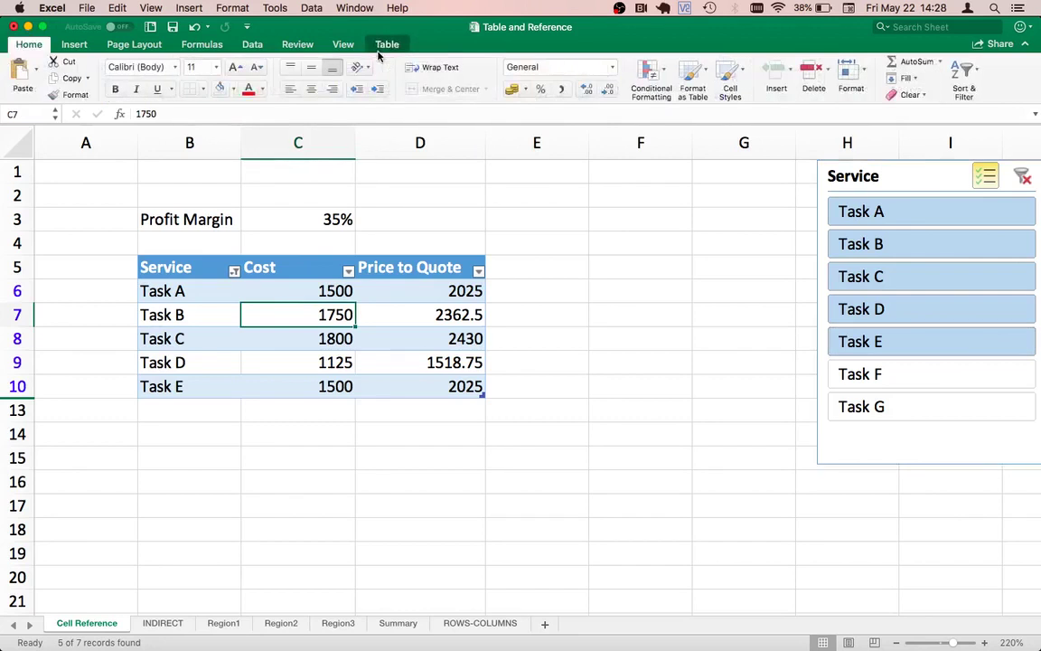
pyautogui.click(387, 45)
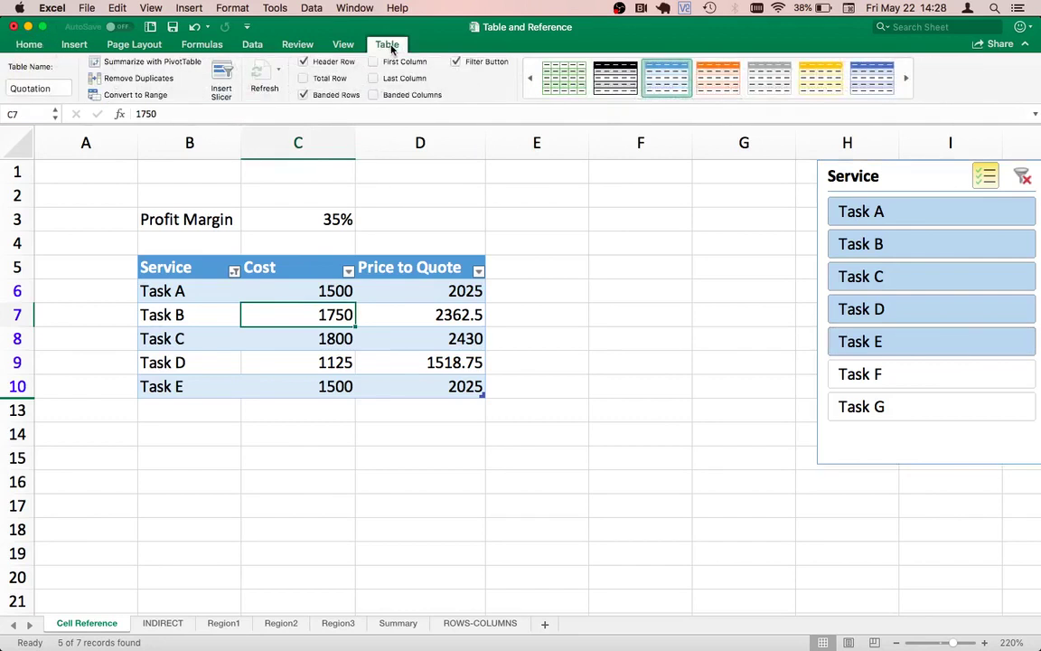
pyautogui.click(455, 61)
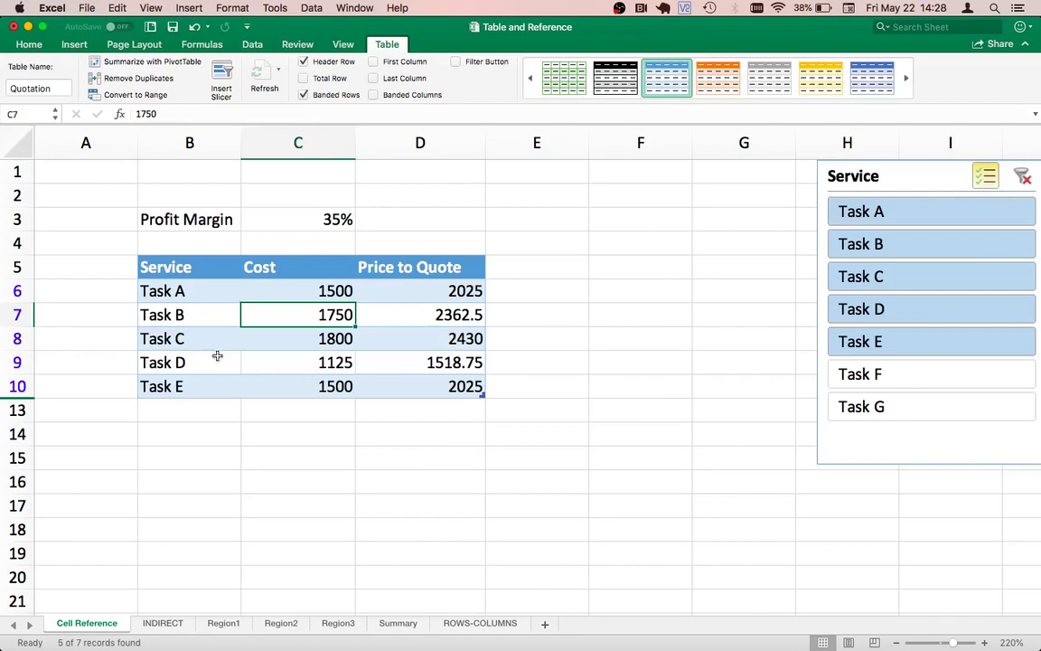
# Select the filtered Quotation table from the Service header to Task E's price, cells B5 to D10
pyautogui.click(181, 386)
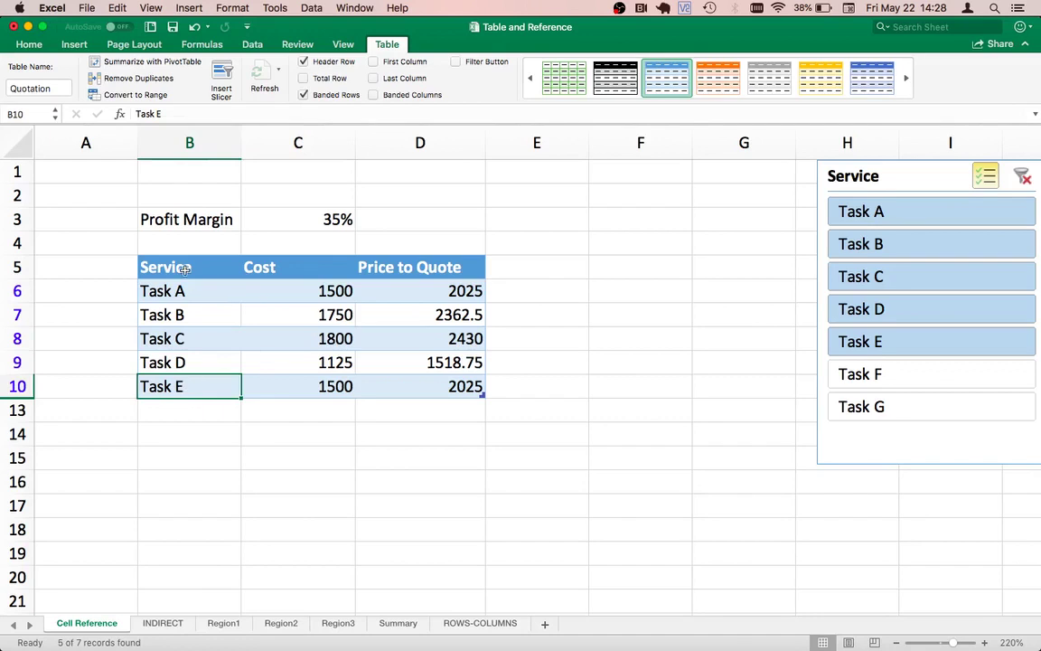
pyautogui.moveTo(186, 268); pyautogui.dragTo(397, 386)
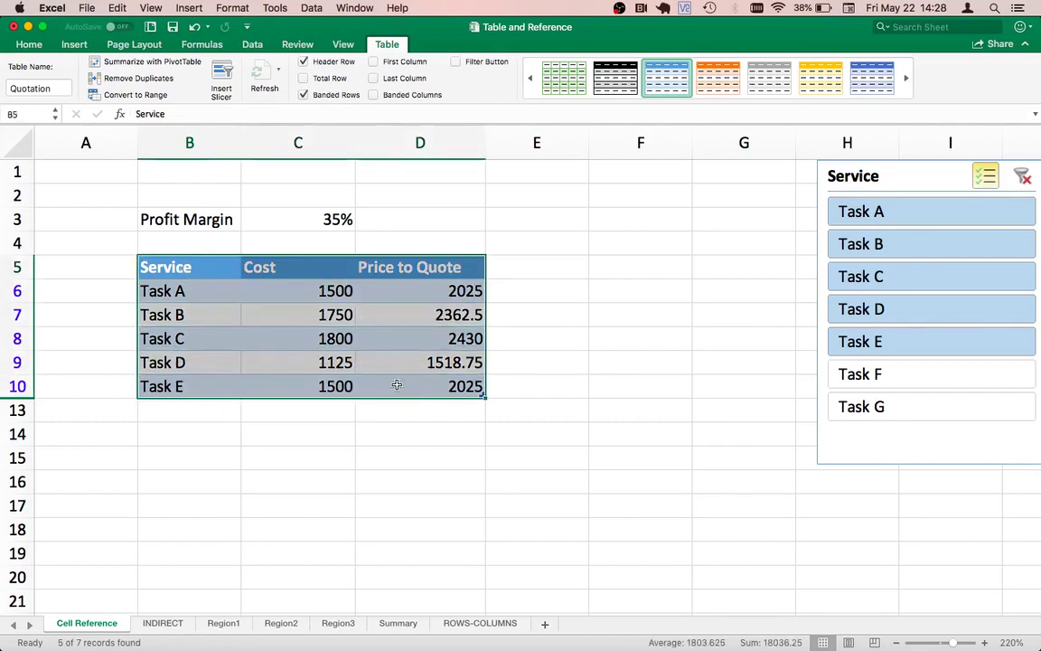
pyautogui.click(448, 388)
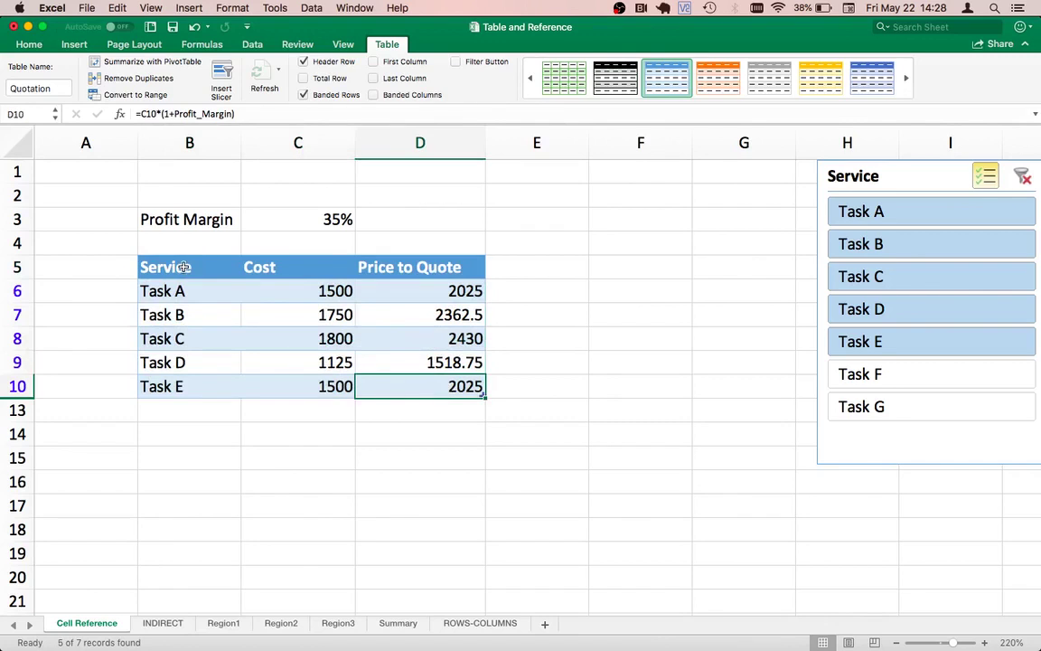
pyautogui.moveTo(184, 266); pyautogui.dragTo(375, 386)
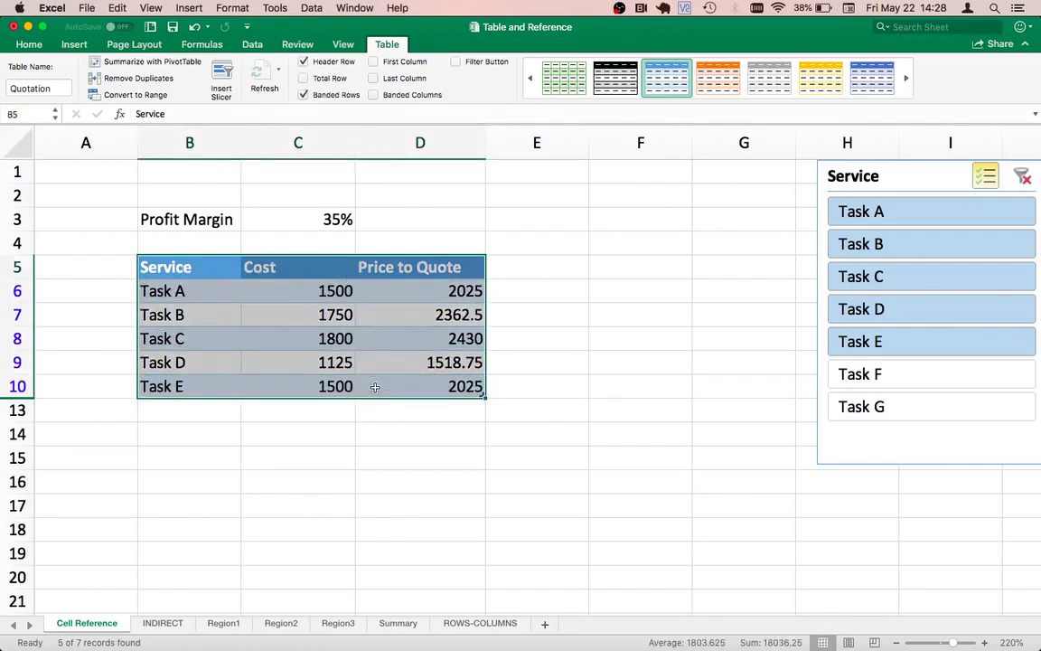